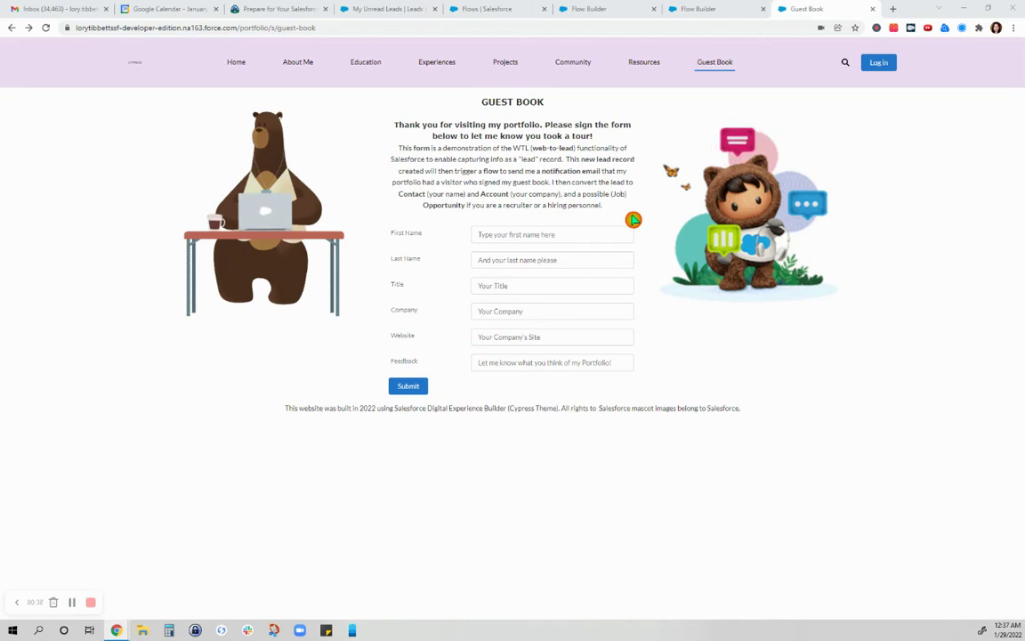
# Step: From the Setup Flows list, create a new Record-Triggered Flow
pyautogui.click(696, 333)
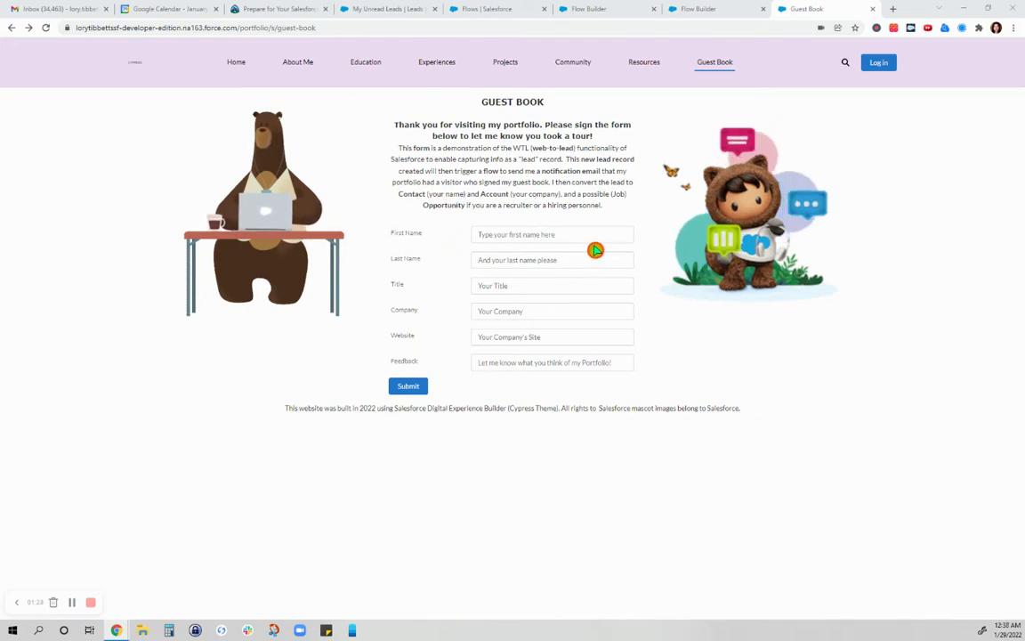
pyautogui.click(603, 281)
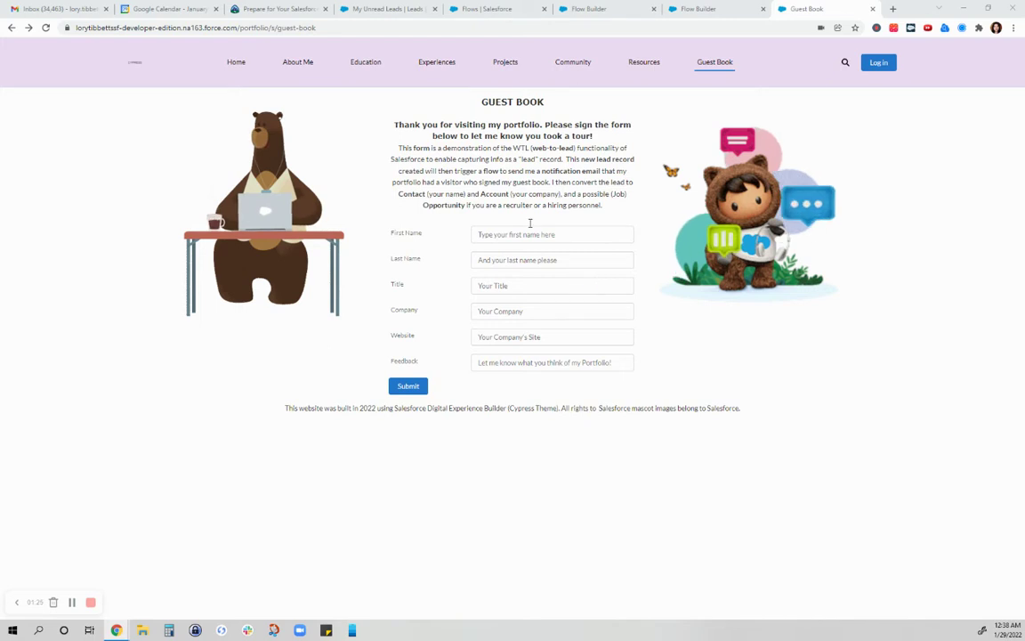
pyautogui.click(553, 91)
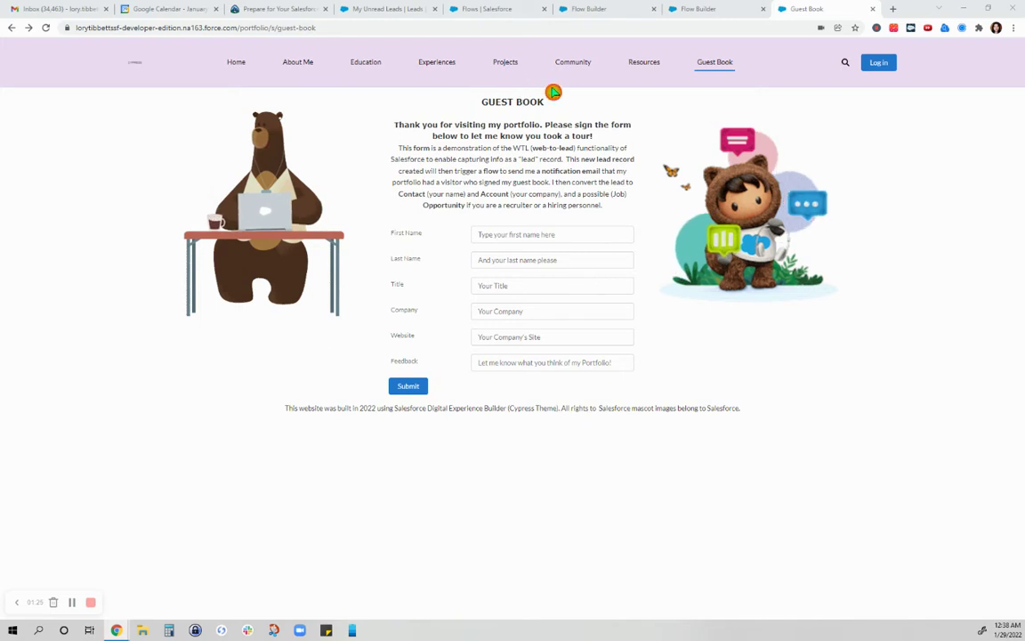
pyautogui.click(471, 9)
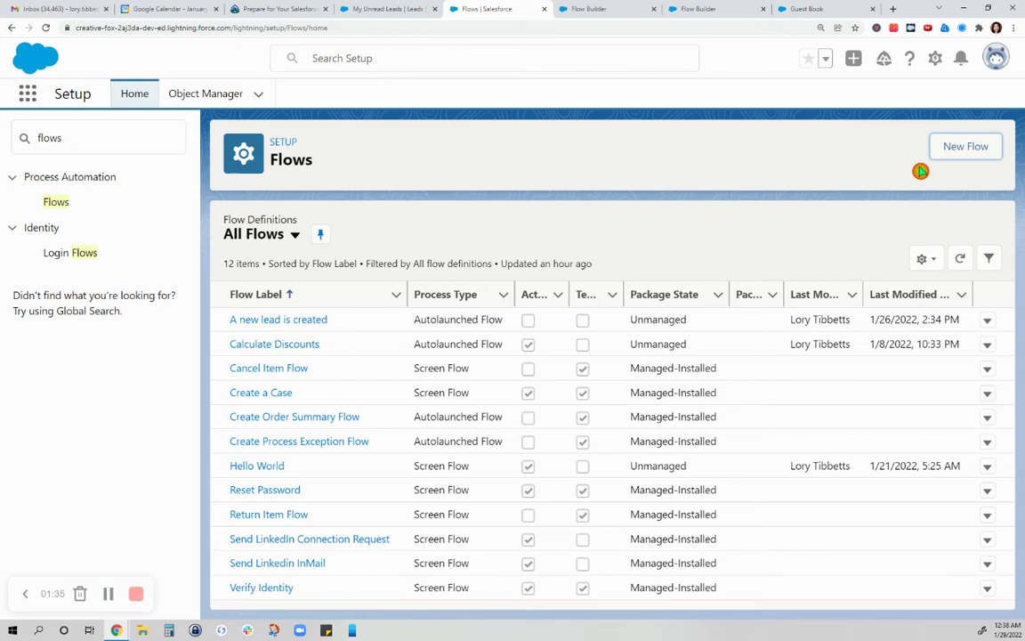
pyautogui.click(595, 11)
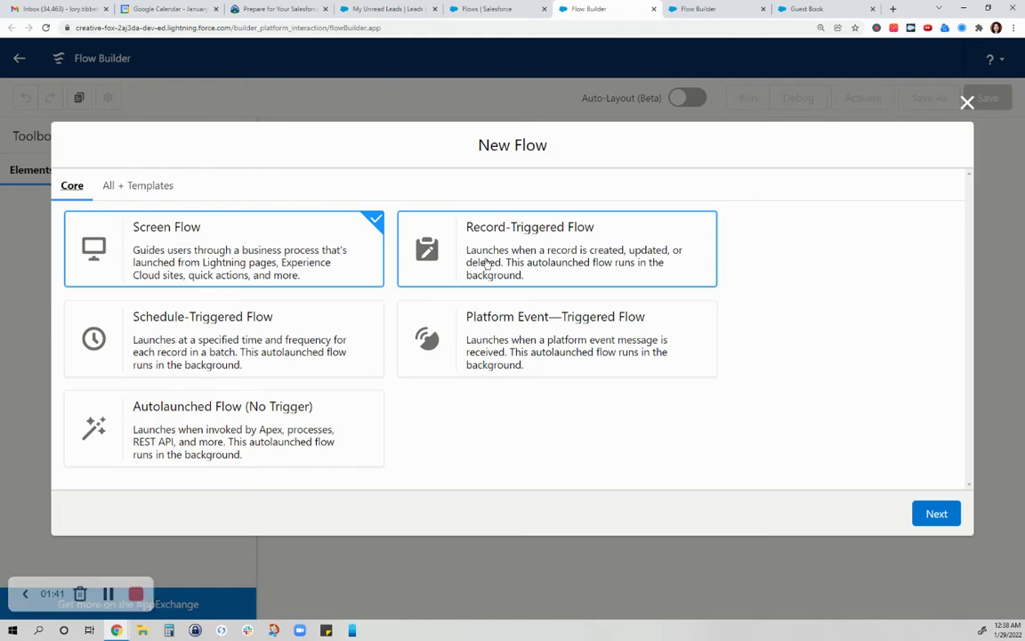
pyautogui.click(480, 263)
pyautogui.click(937, 517)
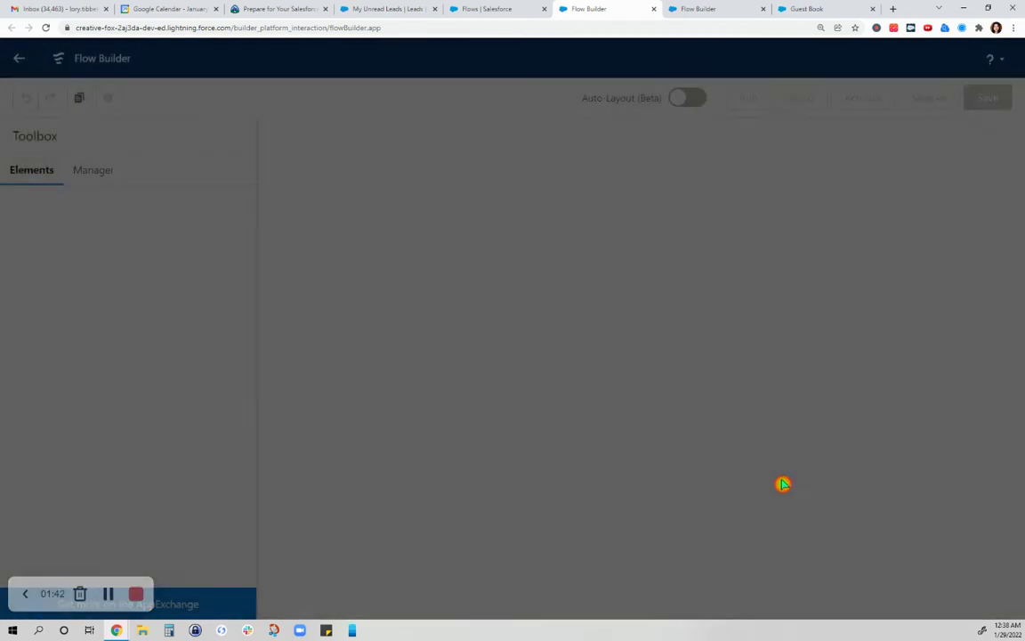
# Step: Try a Freeform layout with Lead as the trigger, then cancel and close the draft
pyautogui.click(411, 375)
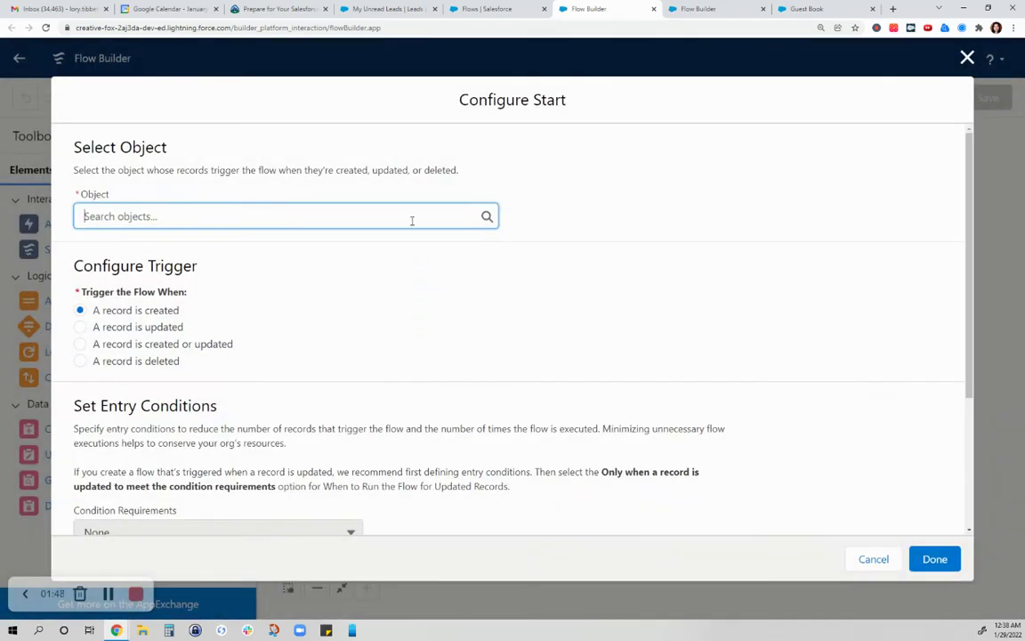
pyautogui.click(411, 221)
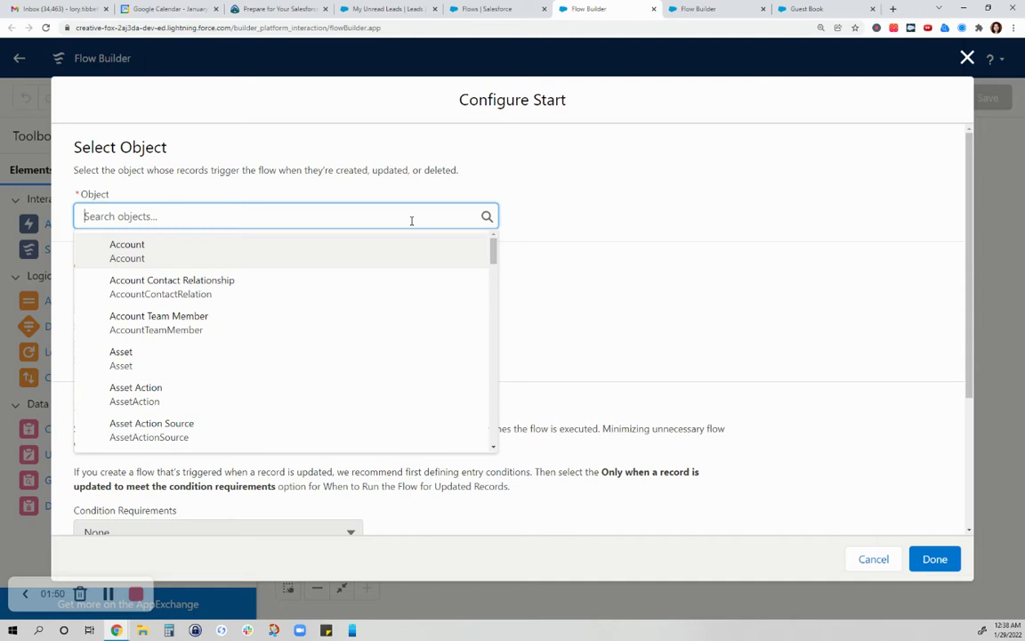
pyautogui.write('lead')
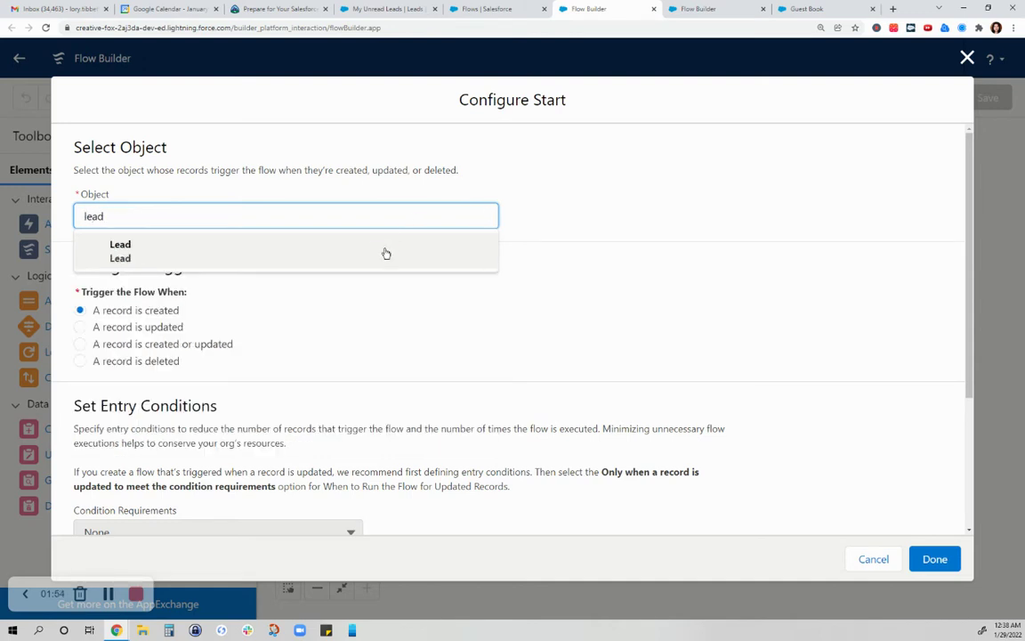
pyautogui.click(386, 253)
pyautogui.scroll(2, 136, 279)
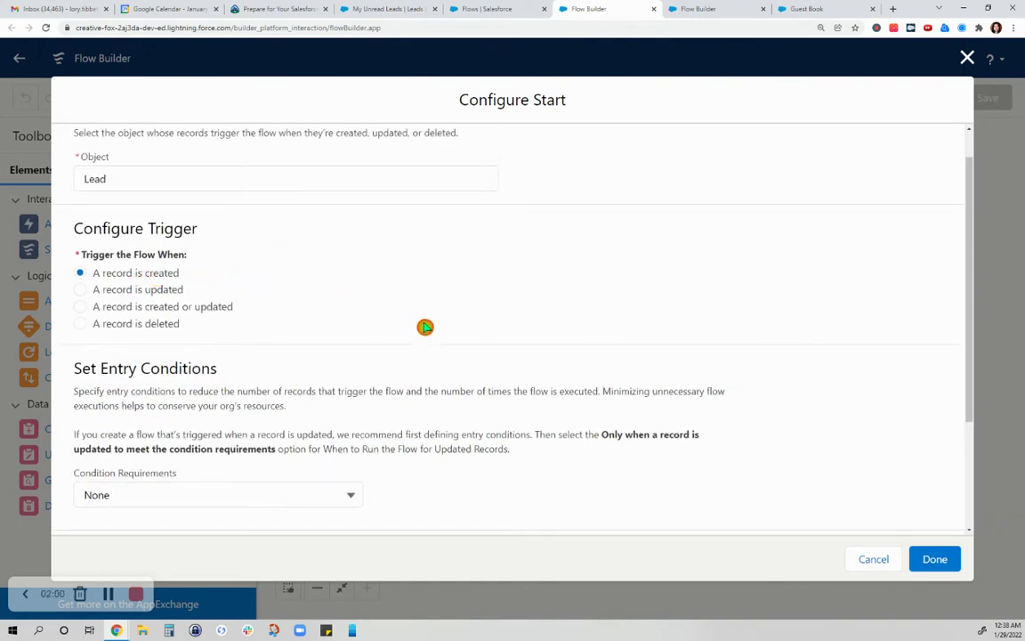
pyautogui.scroll(-3, 428, 313)
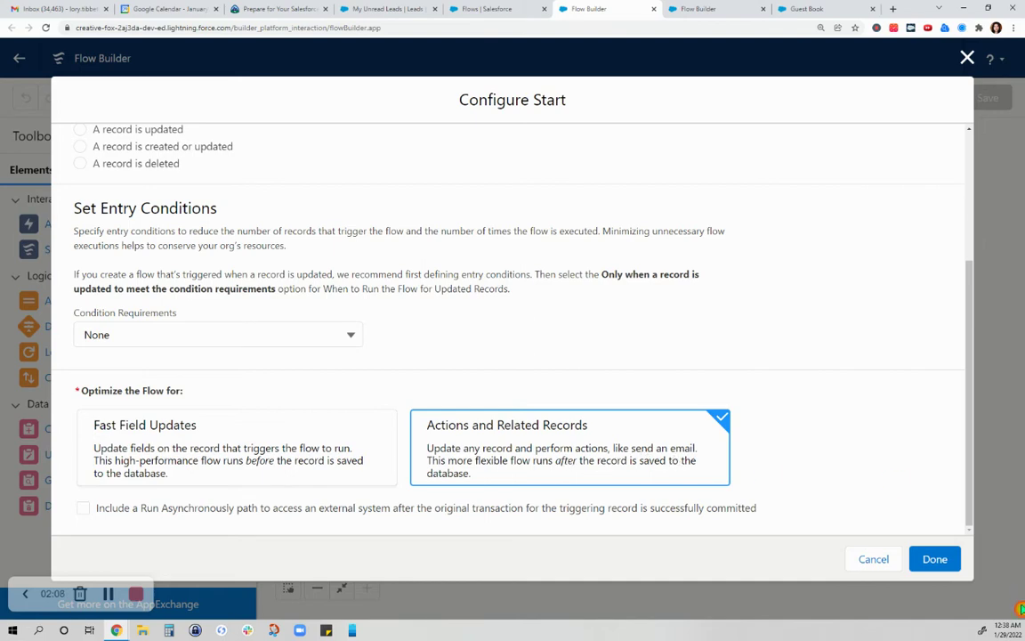
pyautogui.click(872, 560)
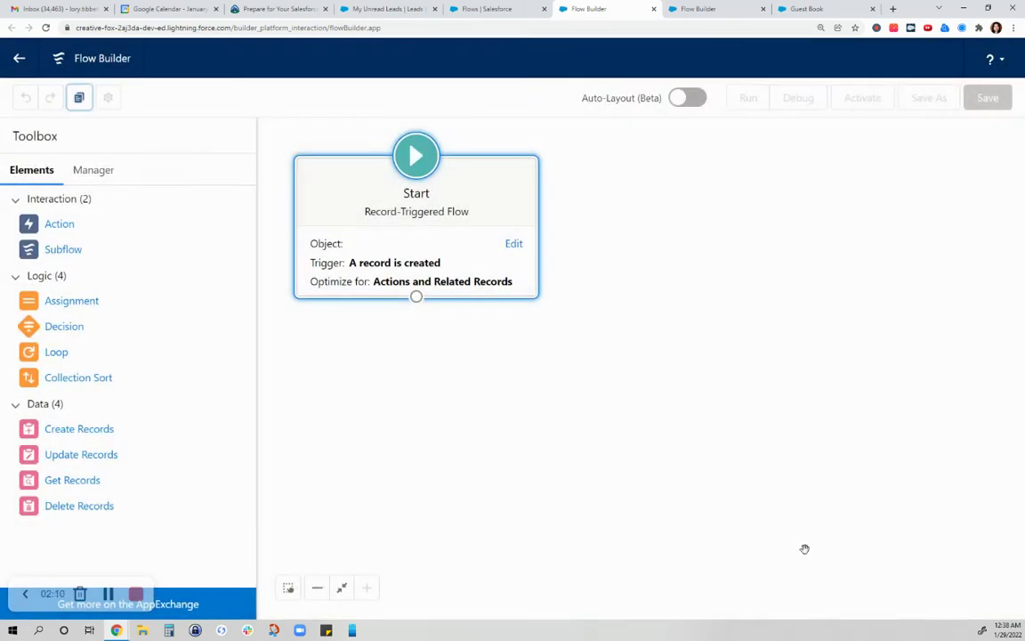
pyautogui.click(654, 11)
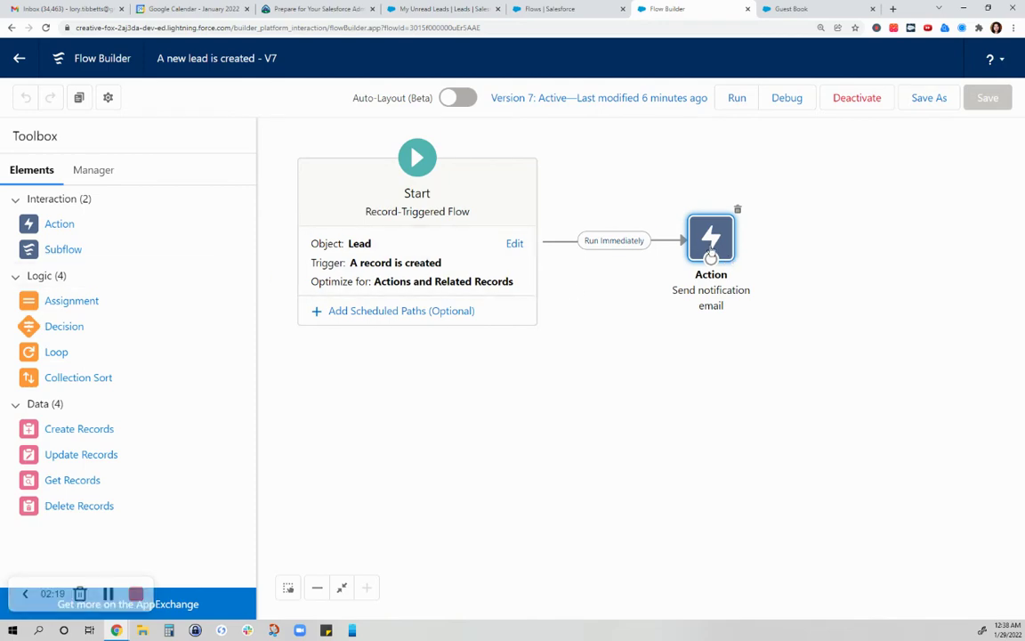
# Step: Open the 'Send notification email' action node to edit its Send Email settings
pyautogui.doubleClick(712, 242)
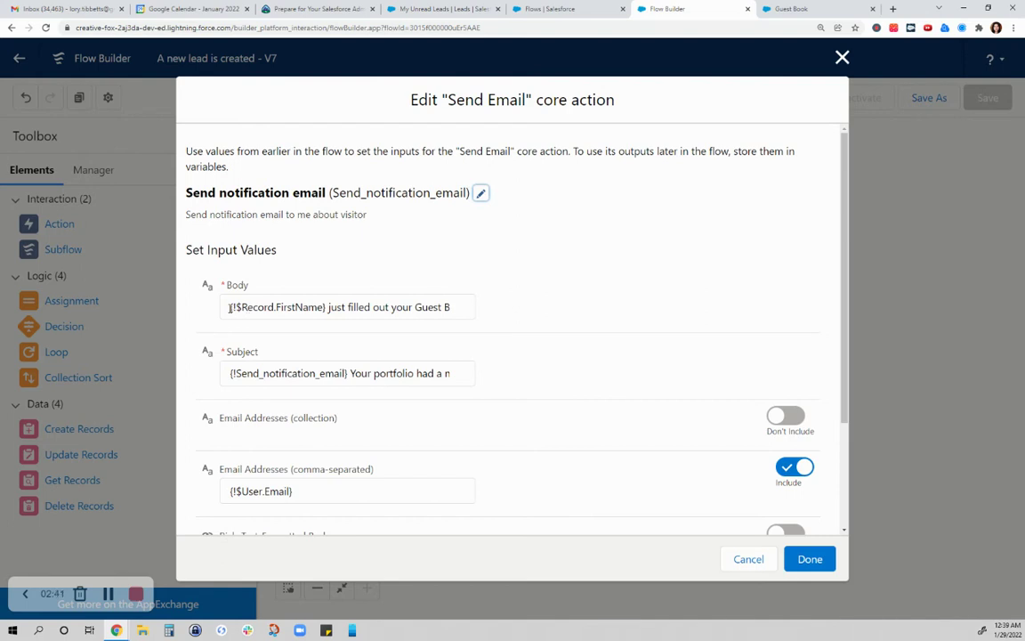
# Step: Replace the email body with the lead's {!$Record.FirstName} field
pyautogui.moveTo(230, 308); pyautogui.dragTo(491, 318)
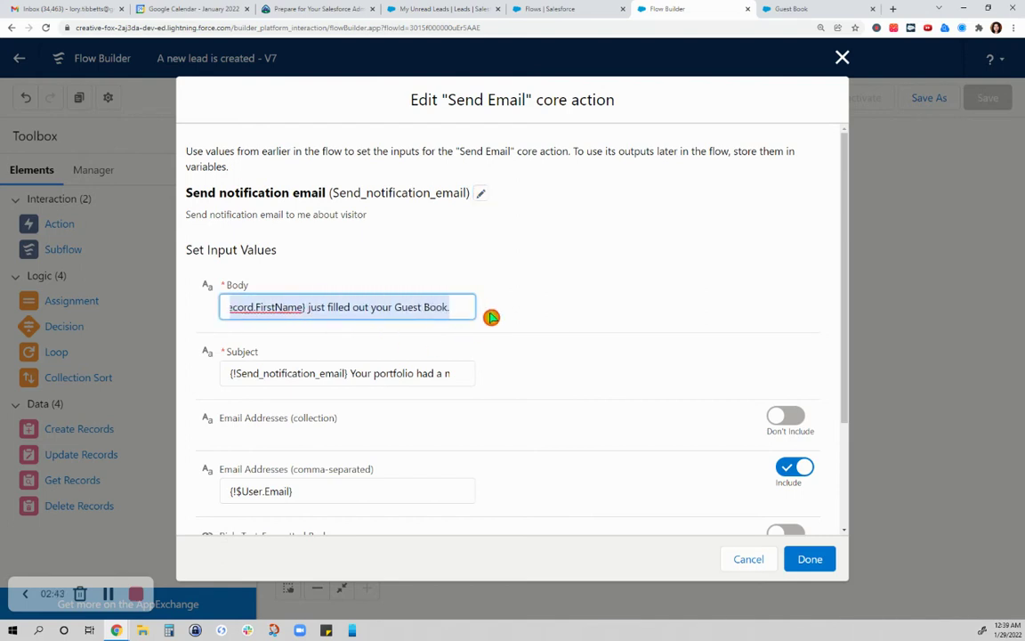
pyautogui.press('BackSpace')
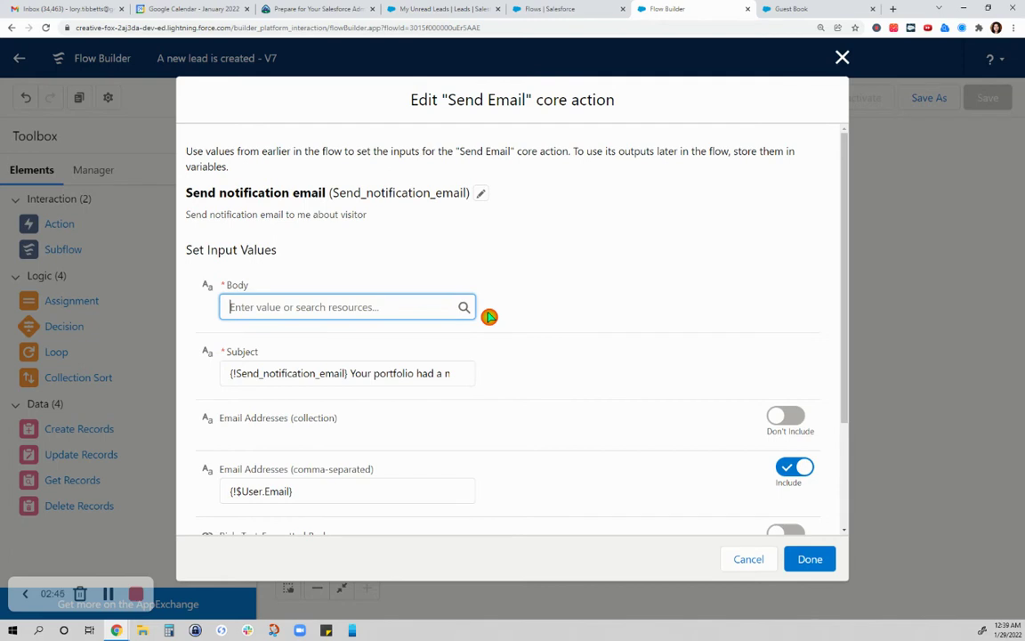
pyautogui.click(326, 307)
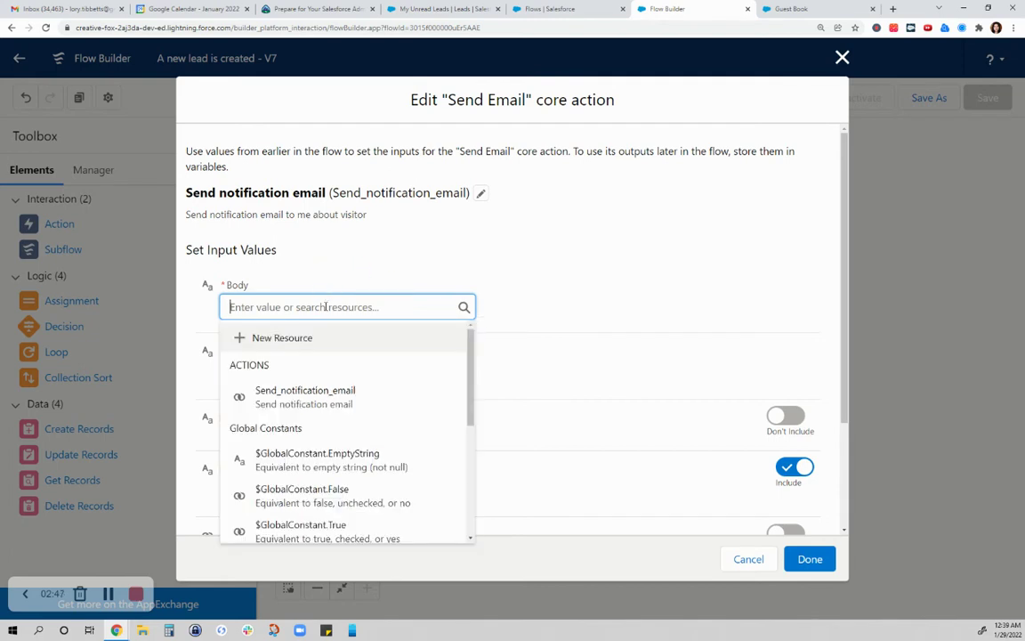
pyautogui.scroll(-10, 349, 347)
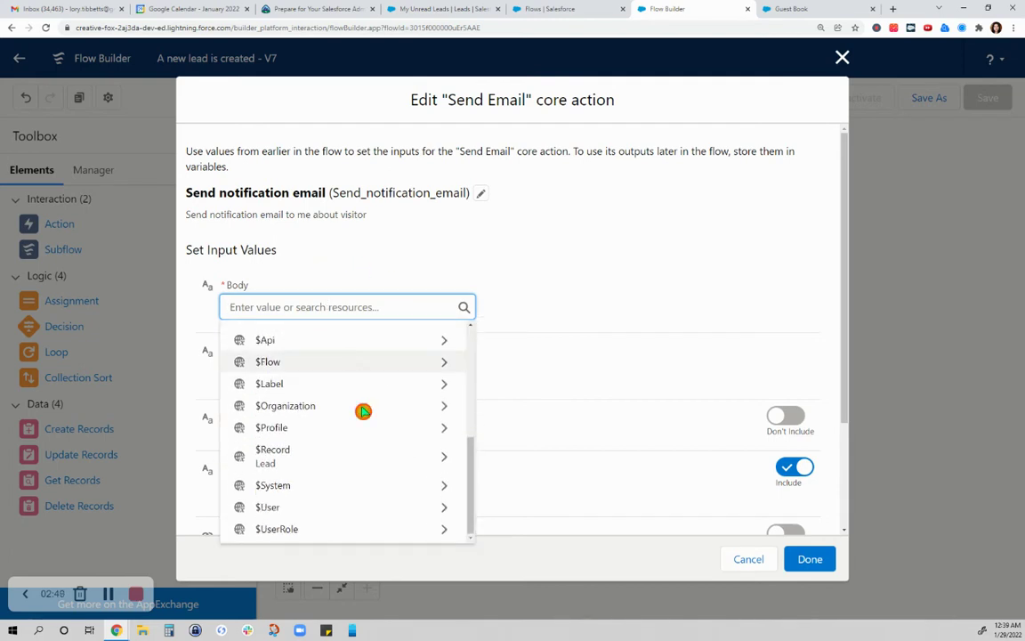
pyautogui.click(318, 451)
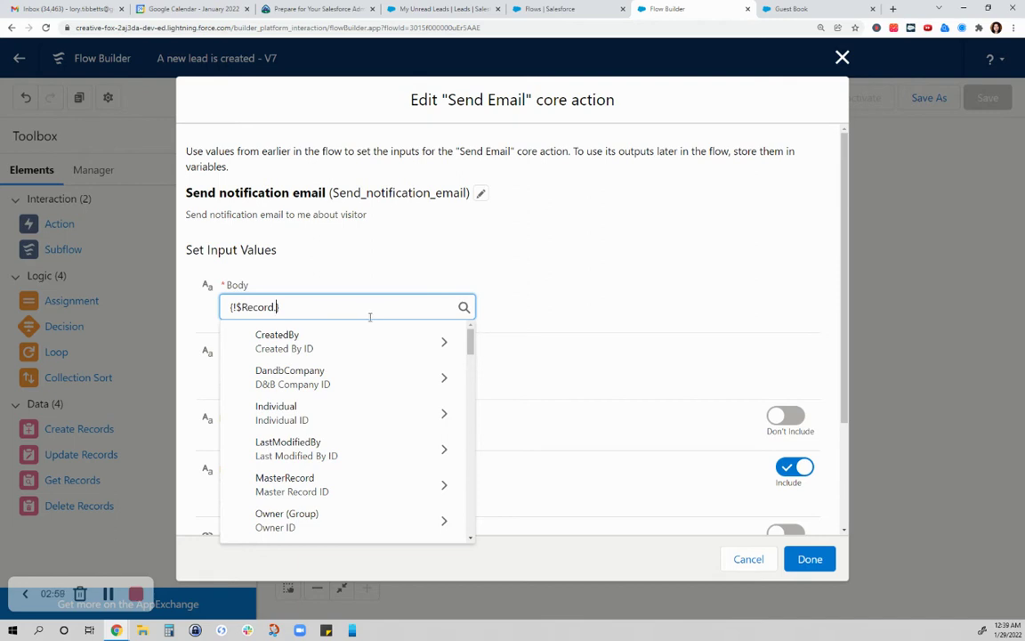
pyautogui.scroll(-10, 402, 412)
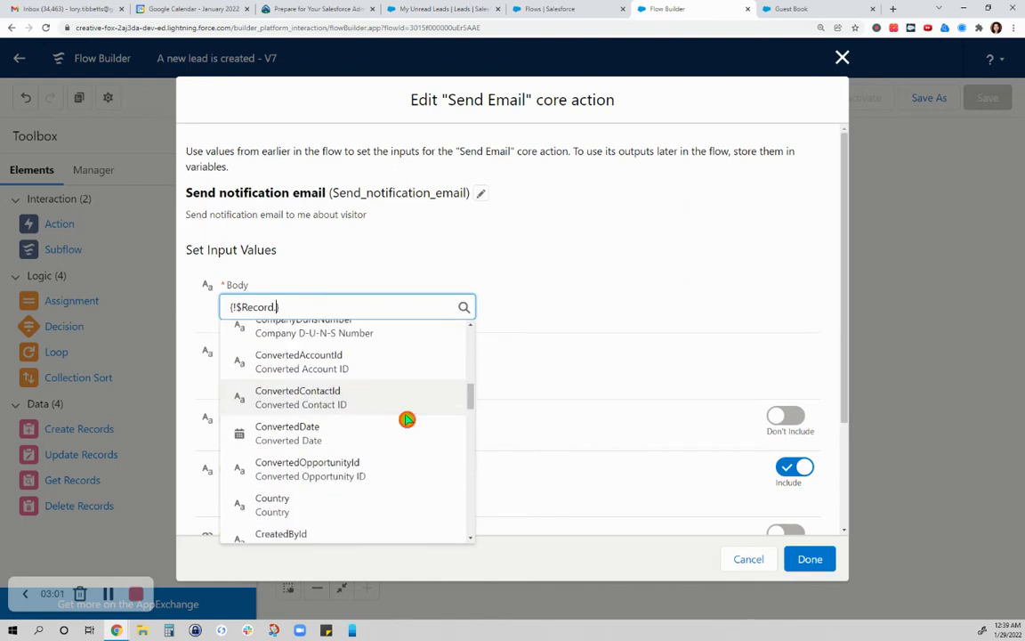
pyautogui.scroll(-10, 406, 419)
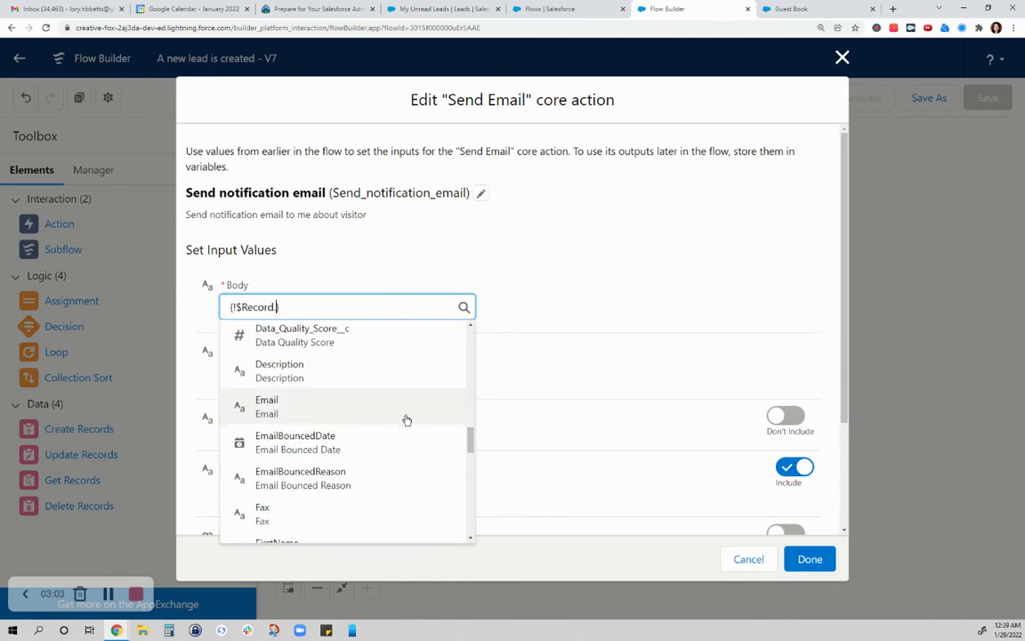
pyautogui.scroll(-4, 407, 419)
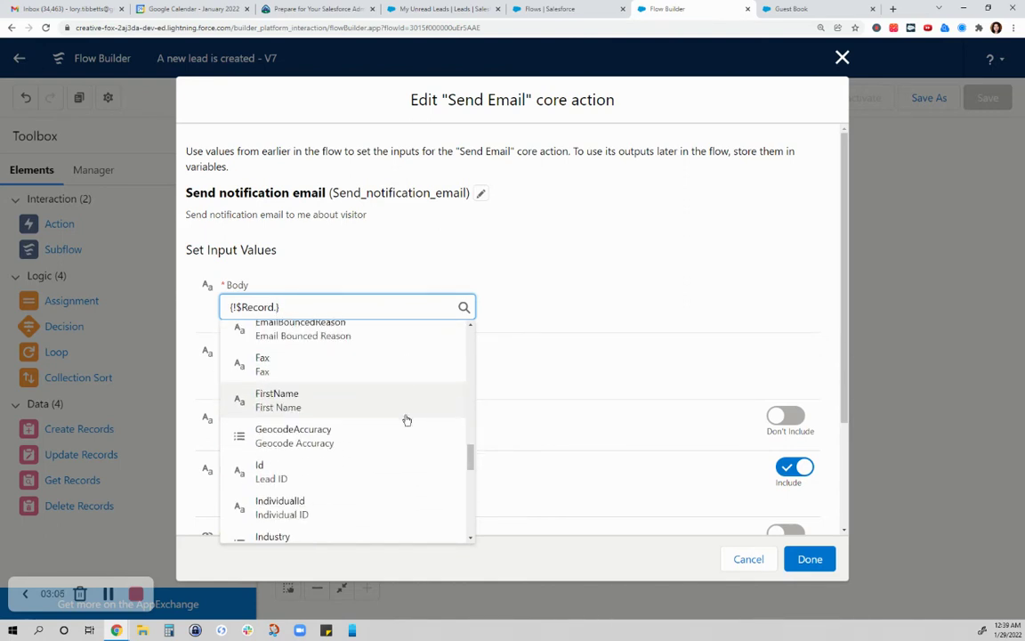
pyautogui.scroll(-1, 407, 419)
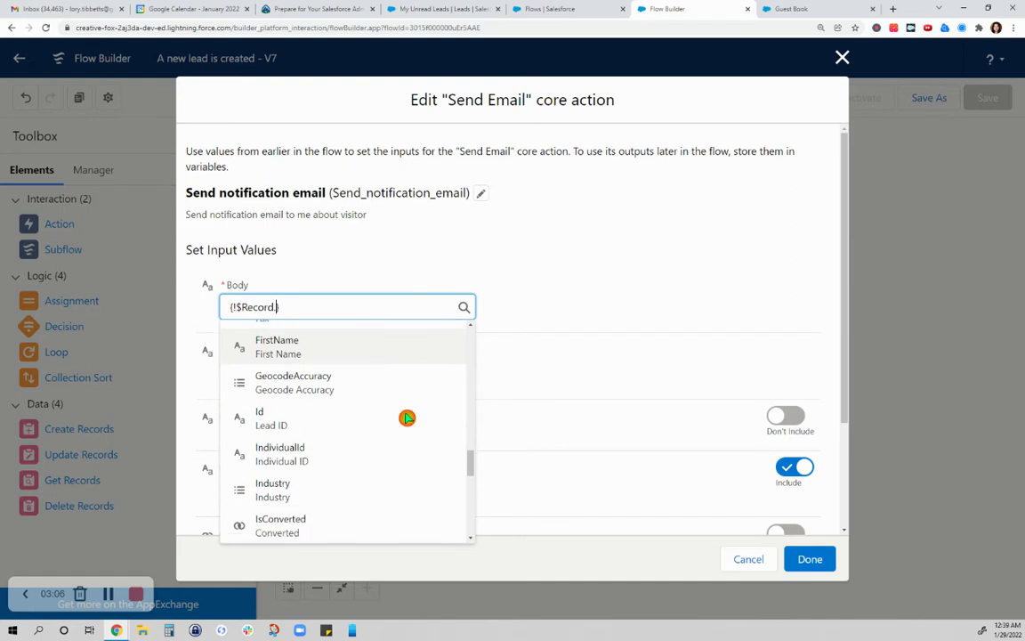
pyautogui.click(390, 361)
# Step: Complete the body as '… just filled out your Guest Book.' and clear the Subject
pyautogui.click(442, 308)
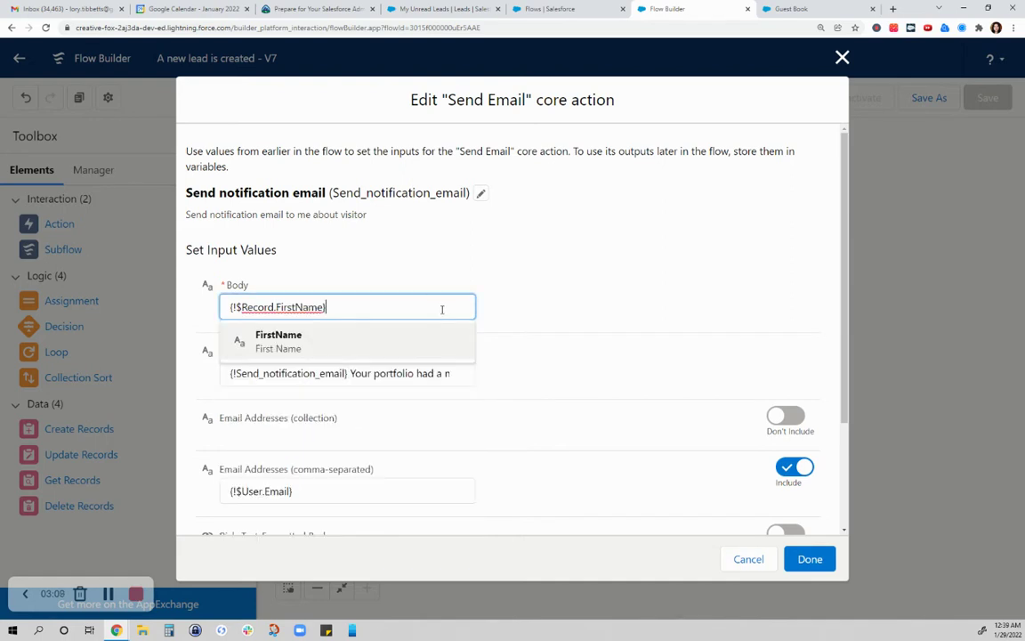
pyautogui.write('just filled out your Guest')
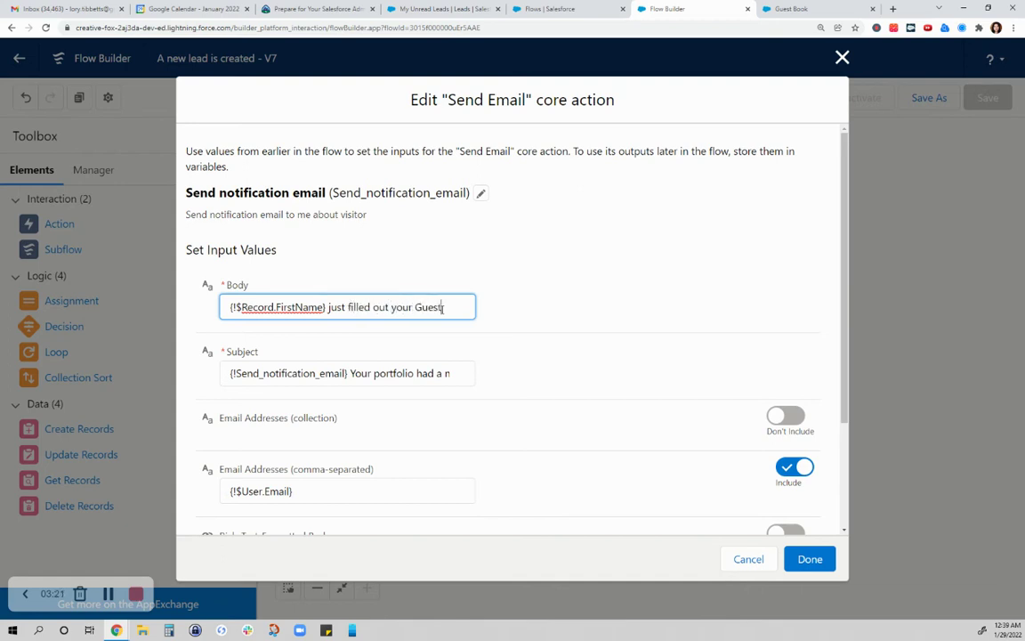
pyautogui.write('Book.')
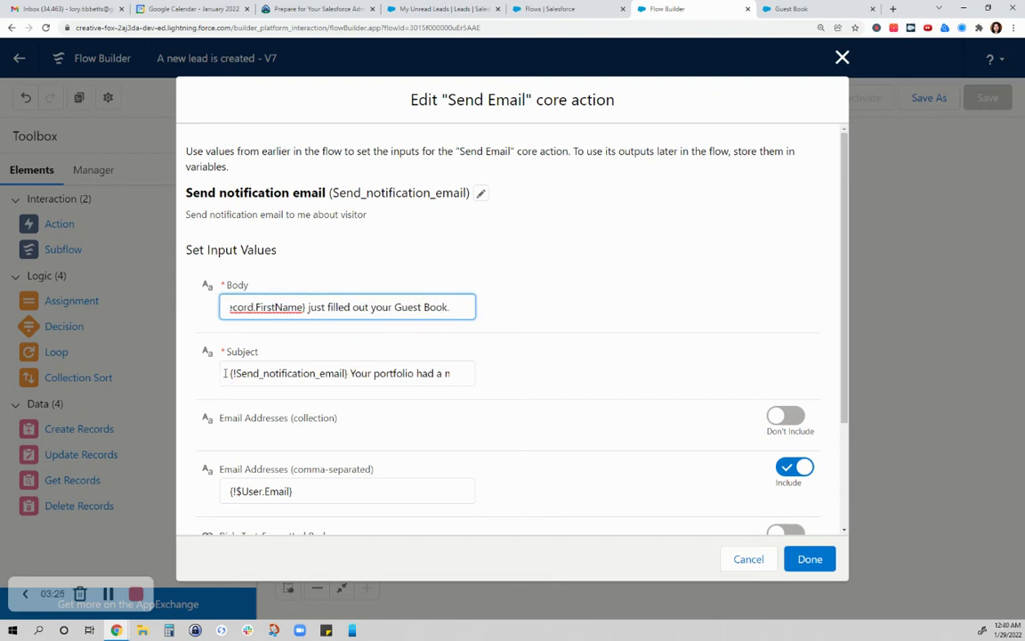
pyautogui.moveTo(225, 373); pyautogui.dragTo(586, 368)
pyautogui.press('BackSpace')
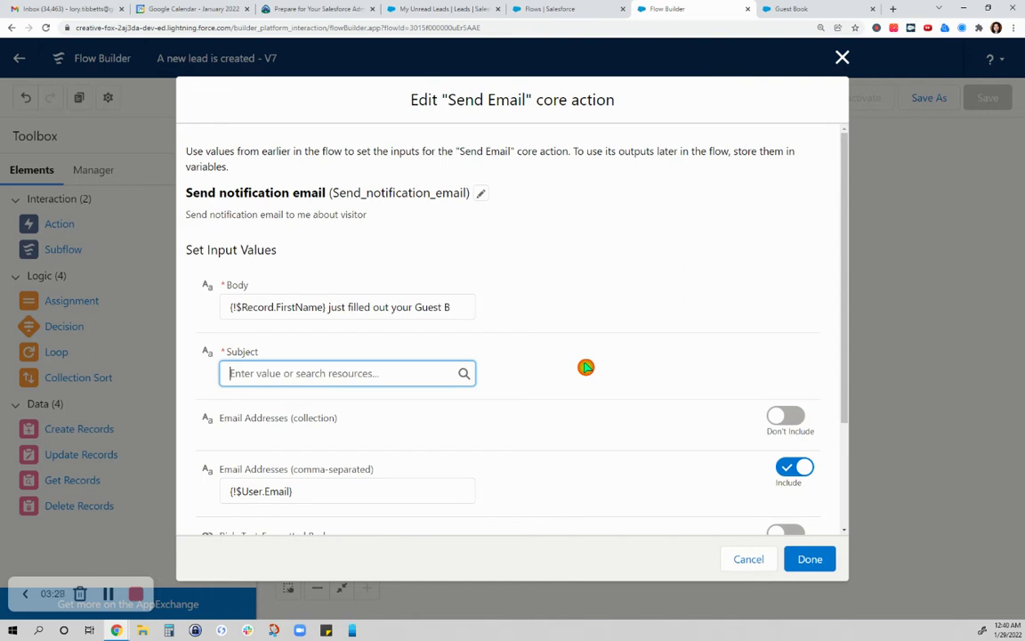
# Step: Set the Subject to '{!Send_notification_email} just visited my portfolio and left you some love!'
pyautogui.click(350, 374)
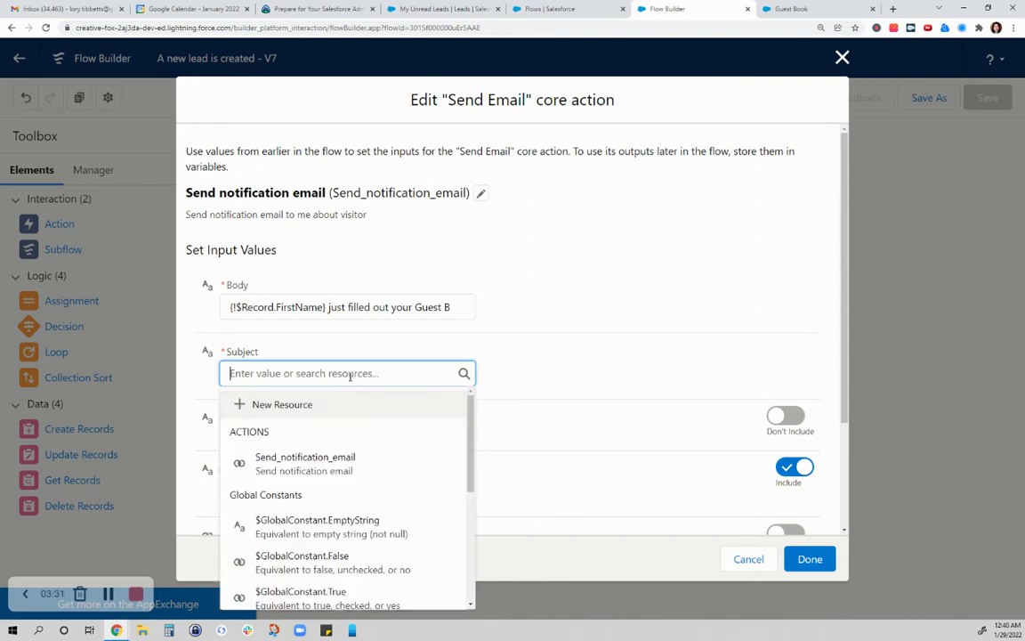
pyautogui.click(339, 456)
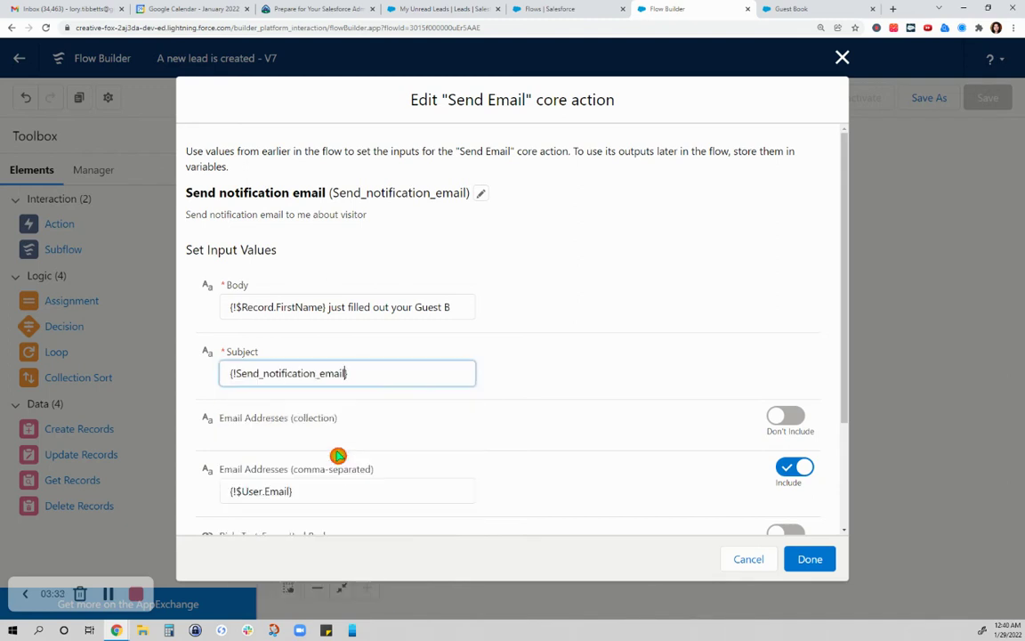
pyautogui.click(393, 370)
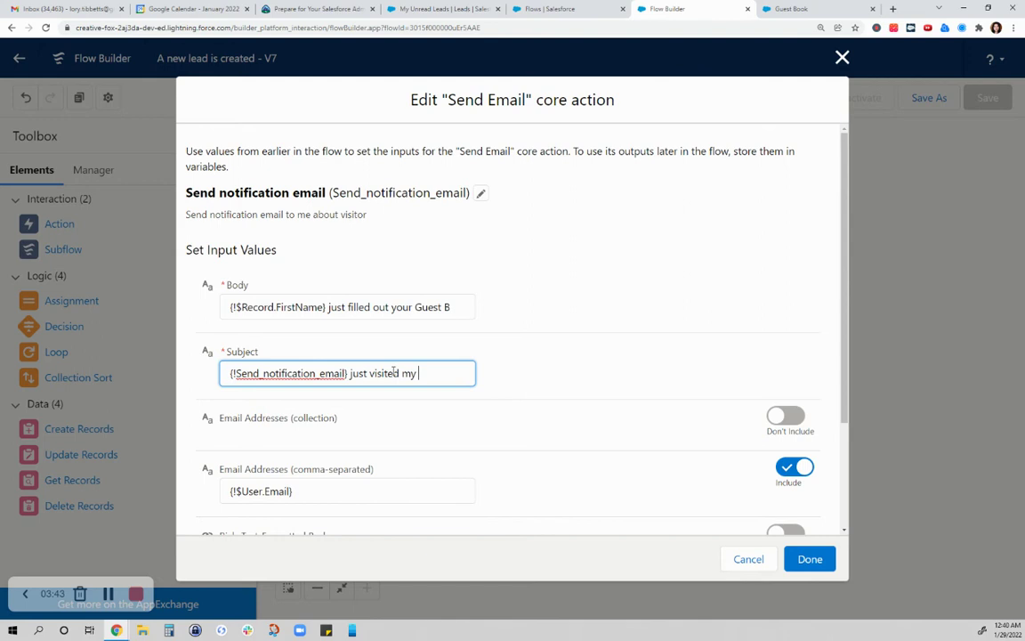
pyautogui.write('just visited my portfolio')
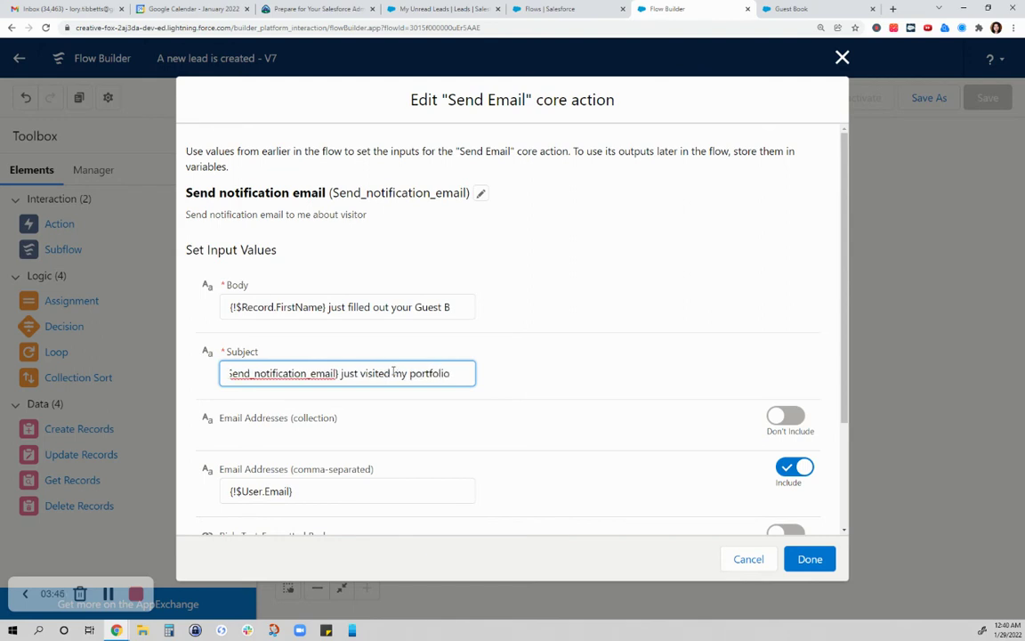
pyautogui.write(' an')
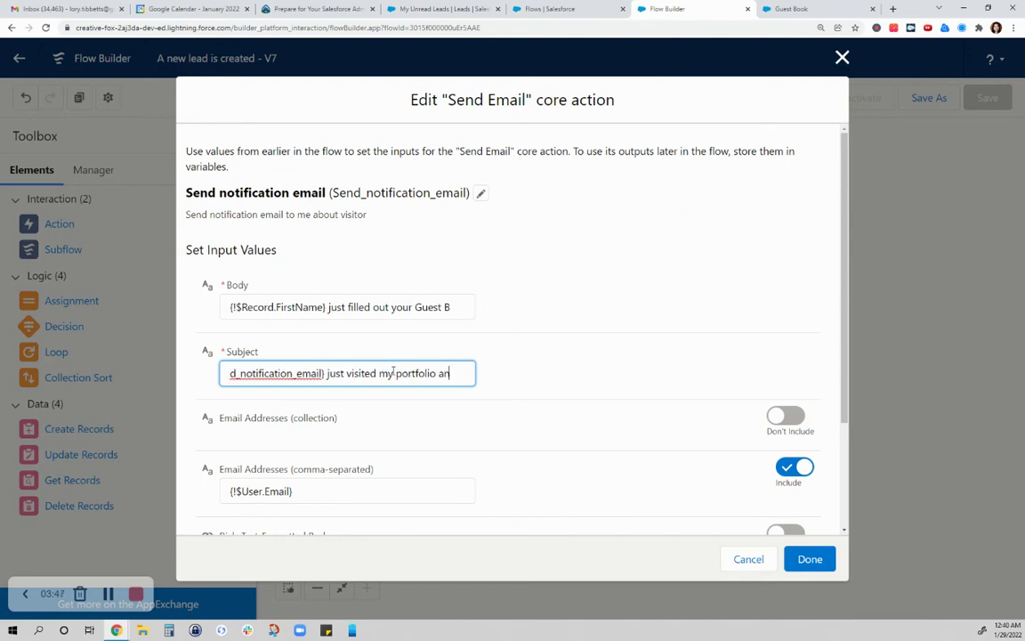
pyautogui.write('d left a note')
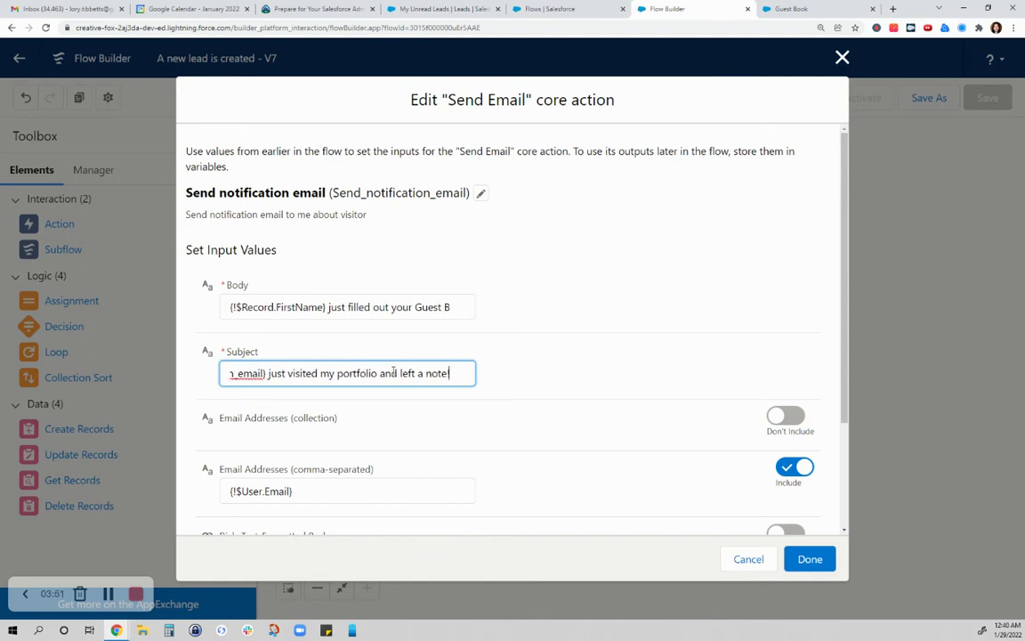
pyautogui.press('BackSpace')
pyautogui.press('BackSpace')
pyautogui.press('BackSpace')
pyautogui.press('BackSpace')
pyautogui.press('BackSpace')
pyautogui.press('BackSpace')
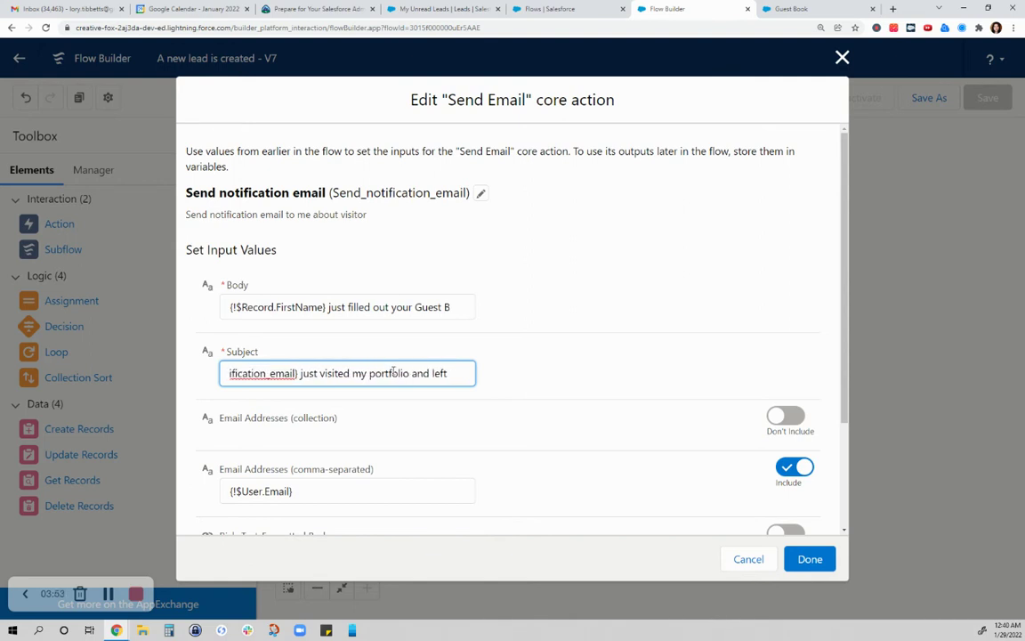
pyautogui.write('you some')
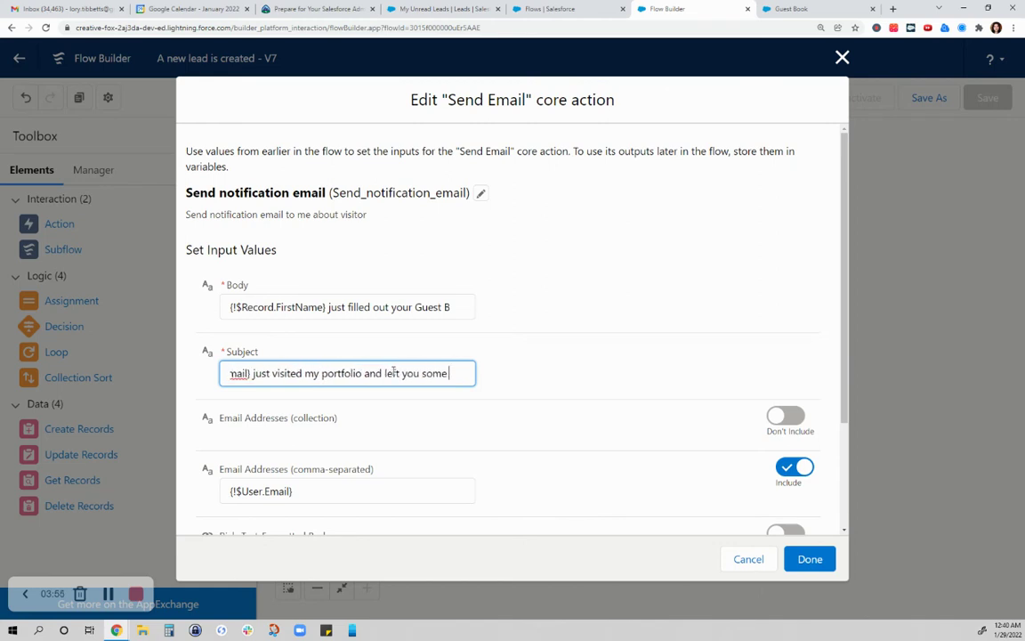
pyautogui.write(' love!')
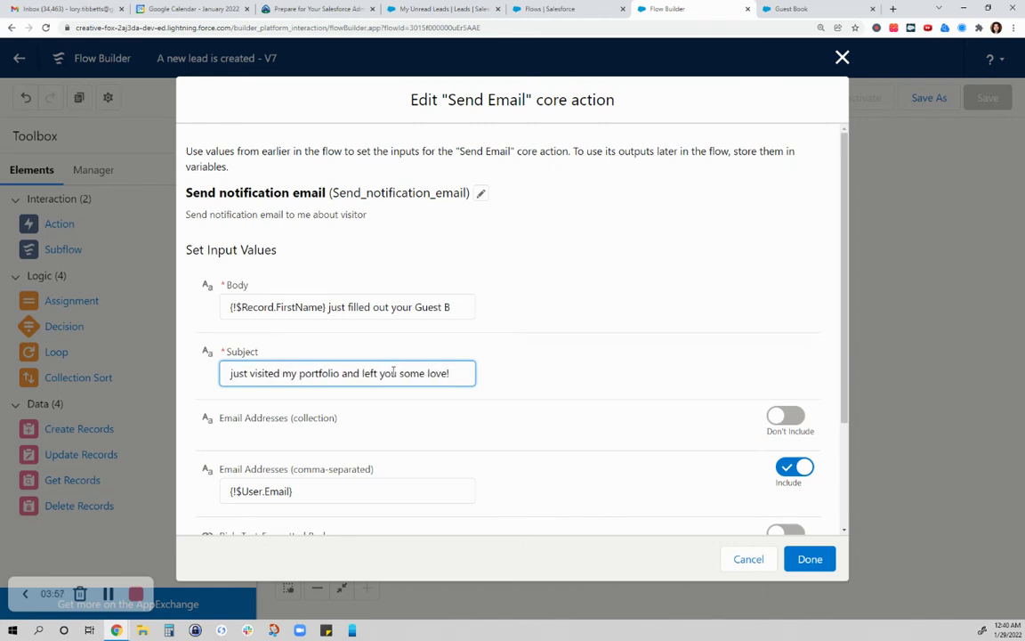
pyautogui.click(810, 559)
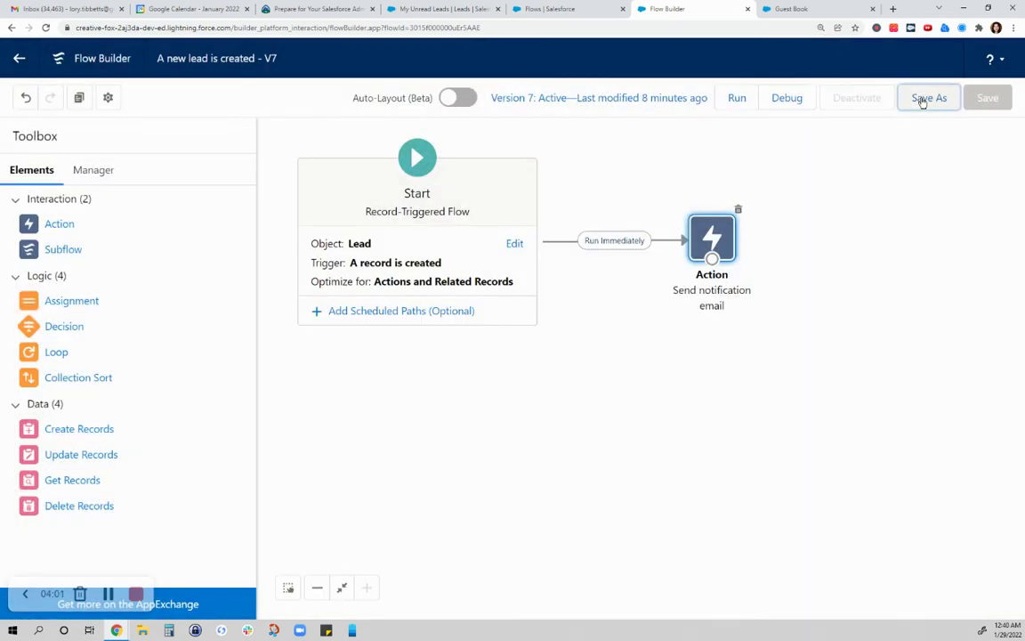
# Step: Save the flow as new version 'A new lead is created - V8' and activate it
pyautogui.click(927, 99)
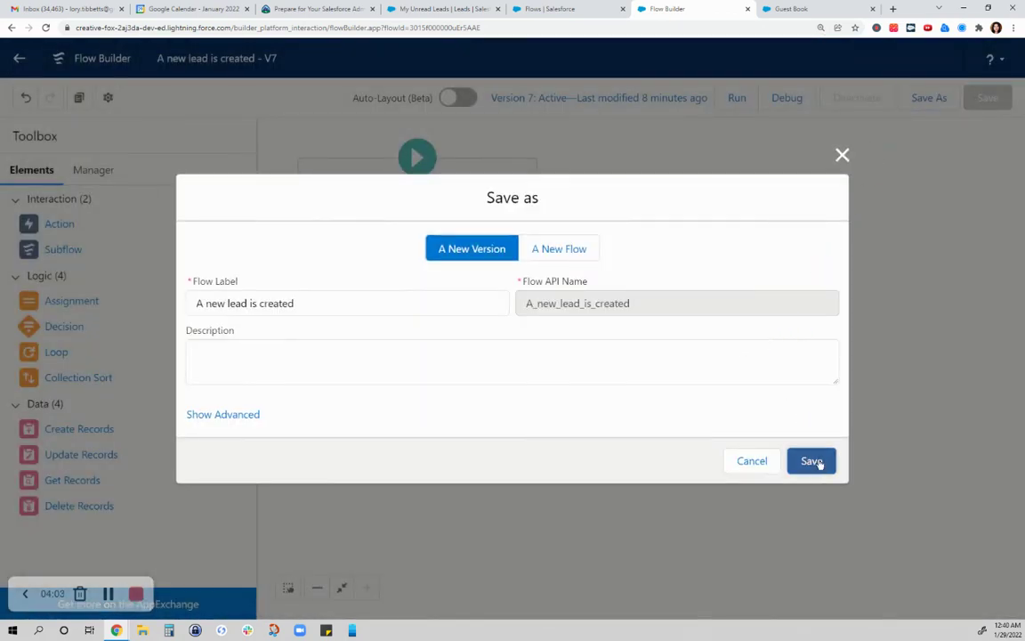
pyautogui.press('Return')
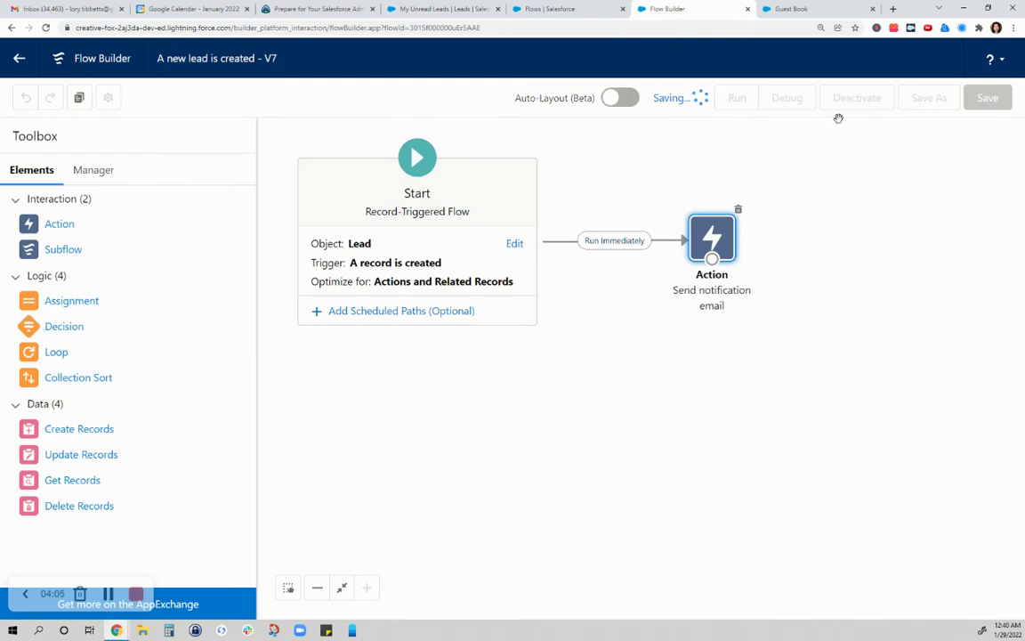
pyautogui.click(854, 100)
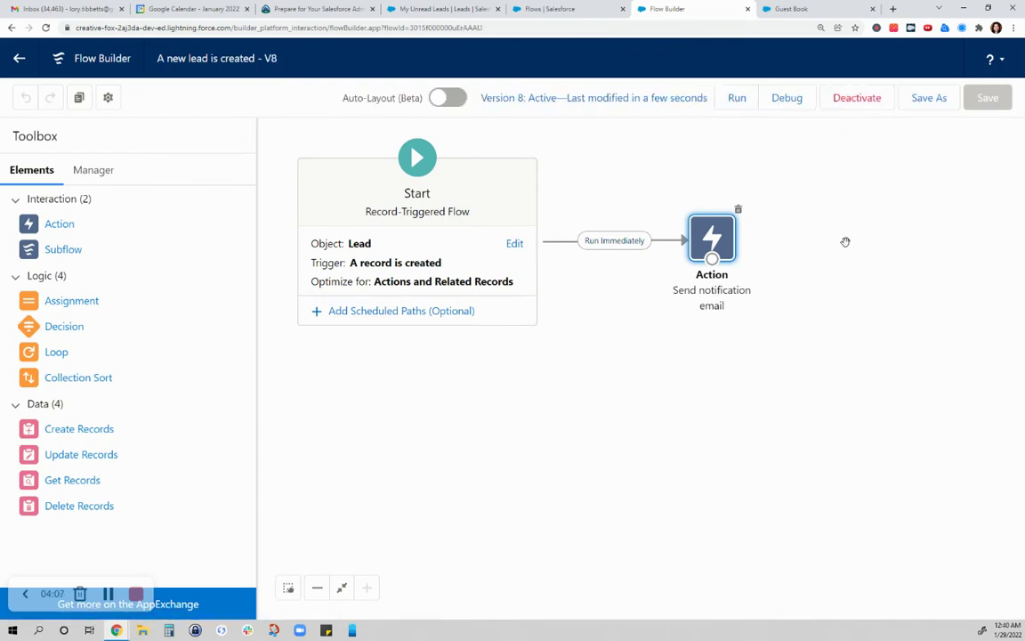
# Step: Fill in the visitor's first and last name, title Project Manager, company PhilamLife Insurance
pyautogui.click(804, 13)
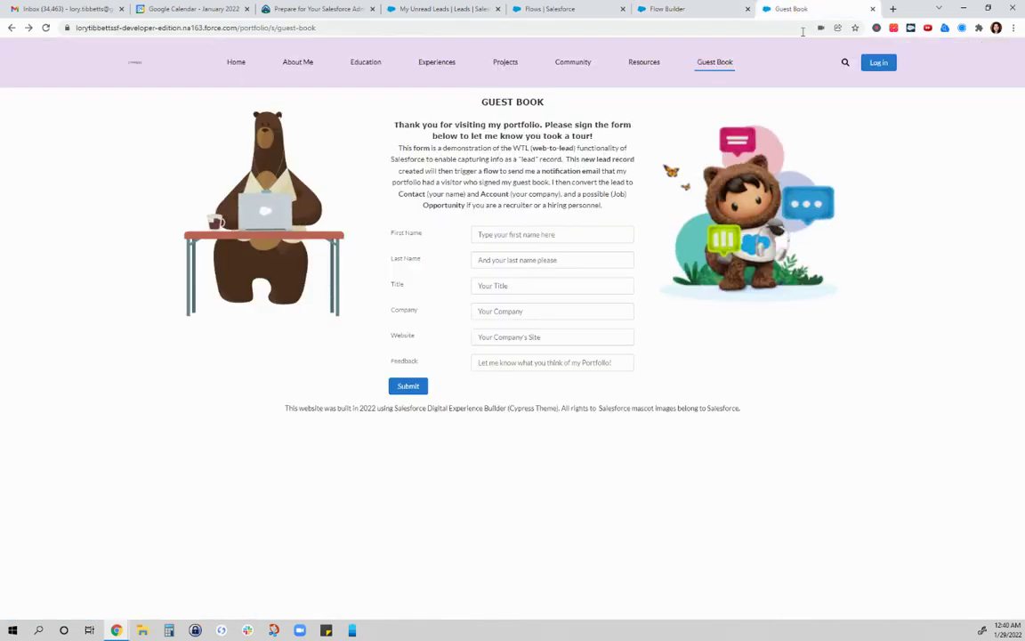
pyautogui.click(590, 235)
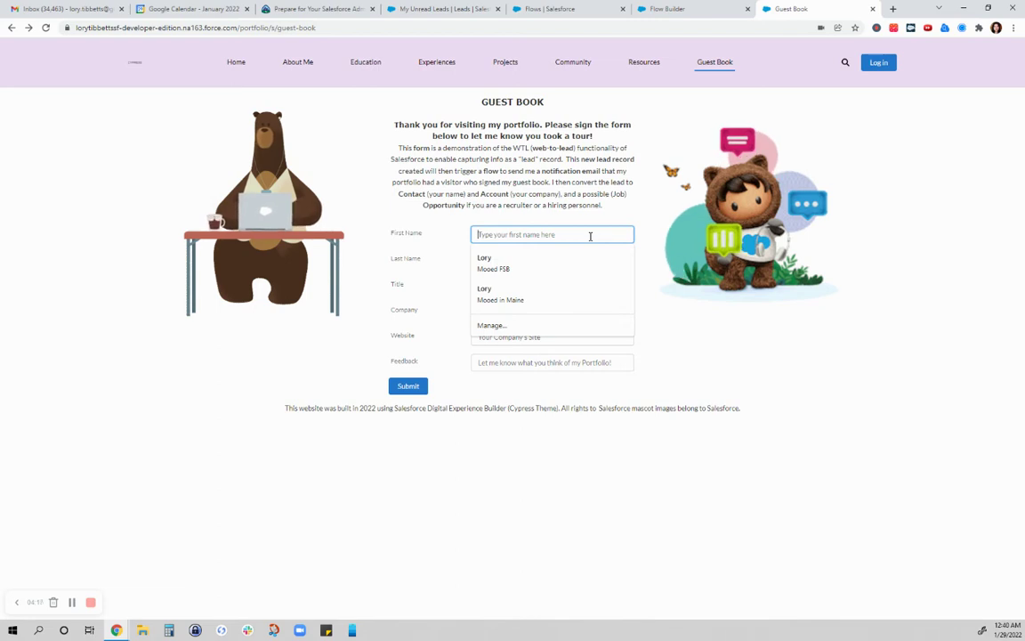
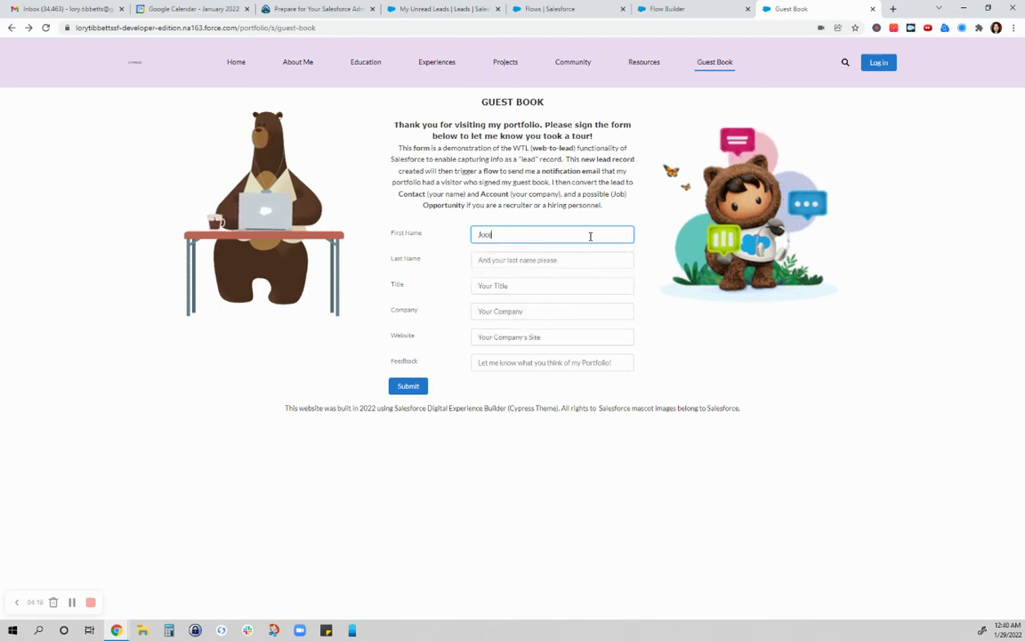
pyautogui.press('Tab')
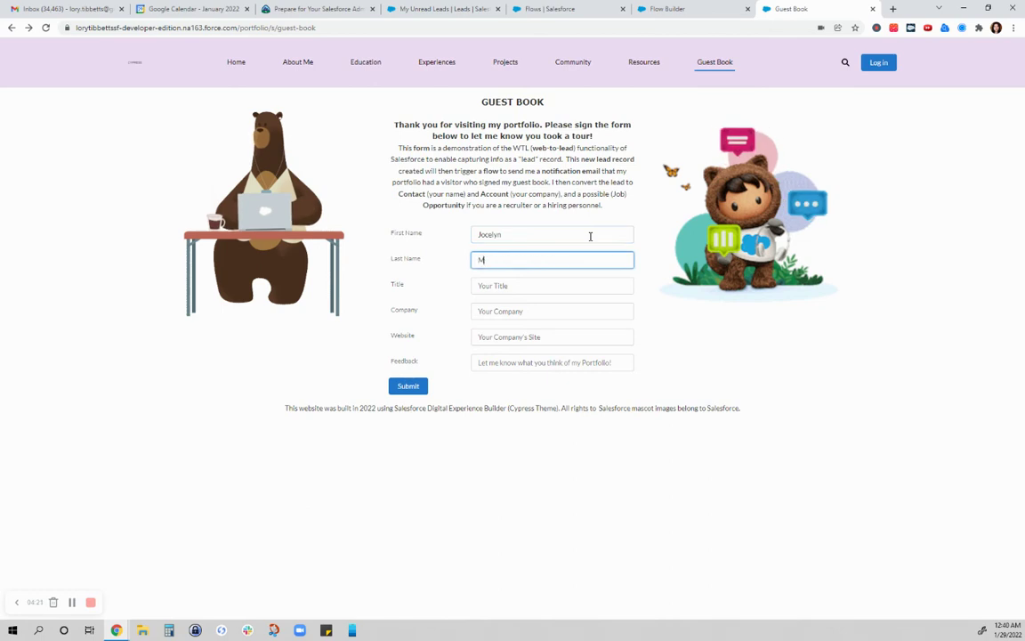
pyautogui.press('Tab')
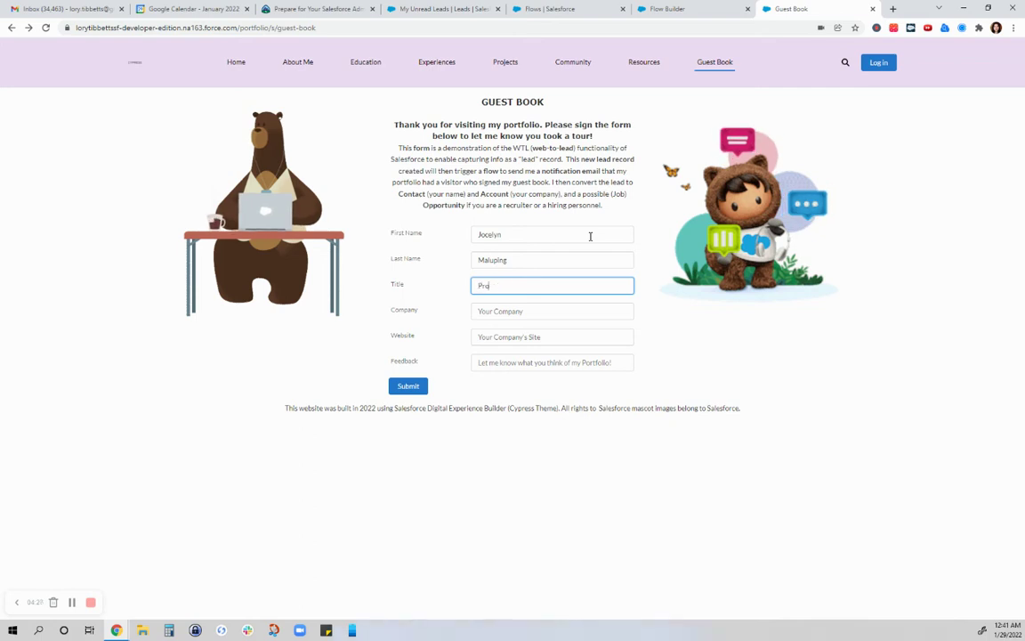
pyautogui.write('Project M')
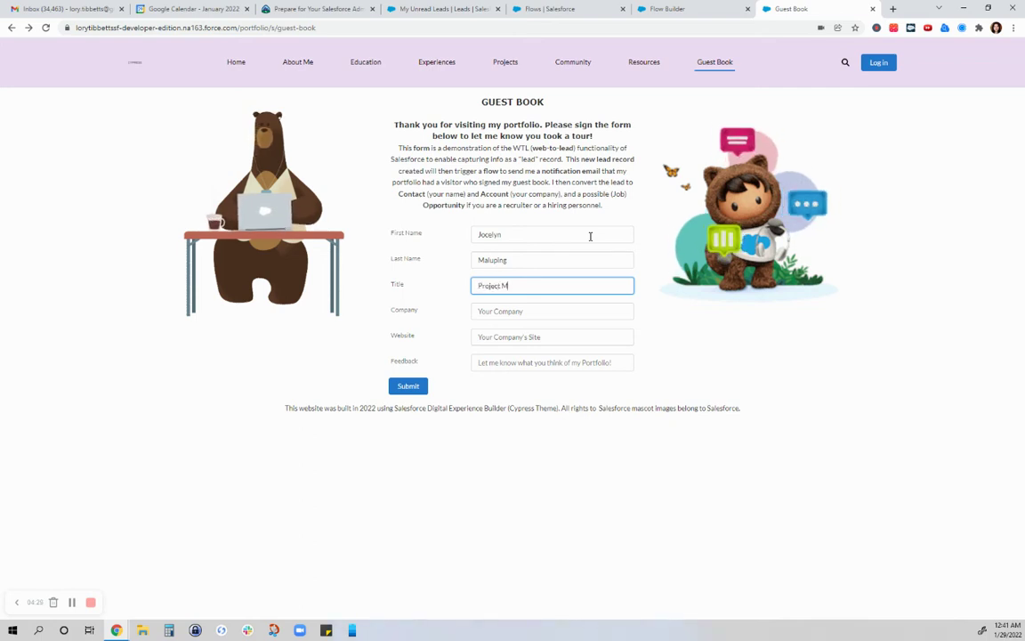
pyautogui.write('anager')
pyautogui.press('Tab')
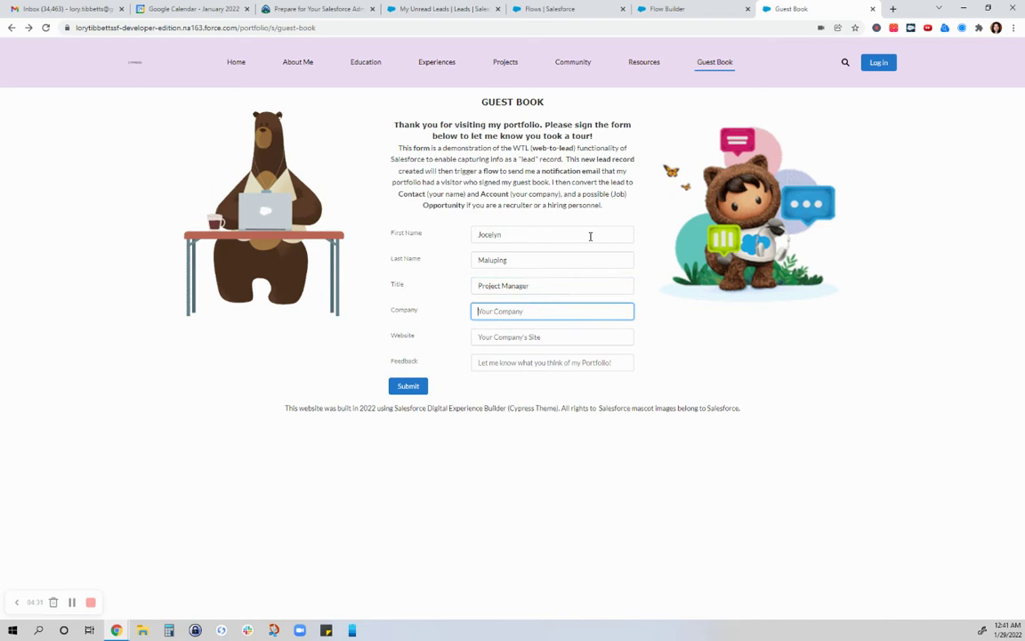
pyautogui.write('PhilamL')
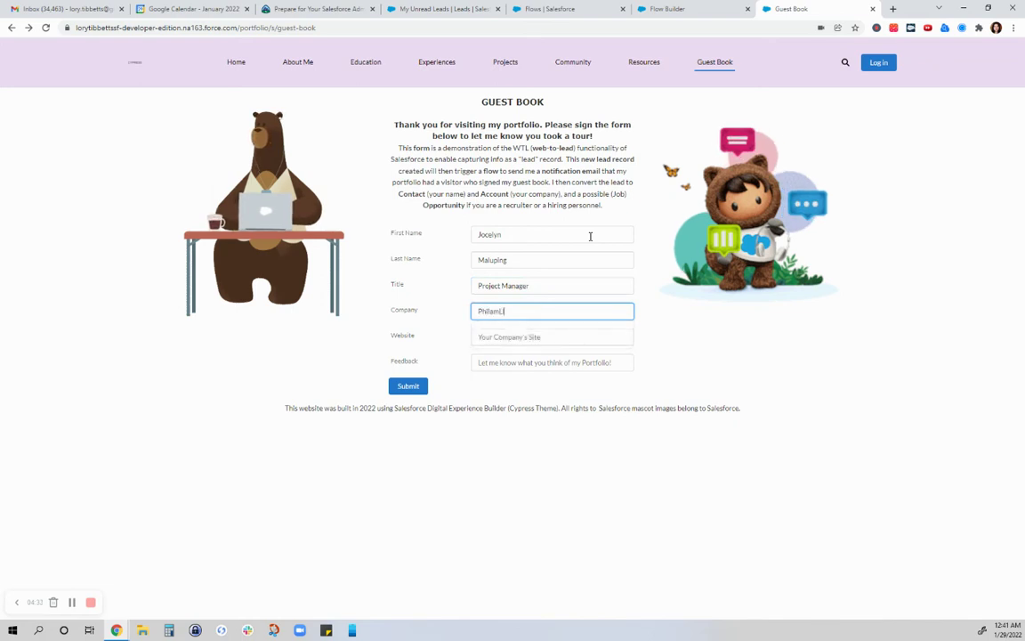
pyautogui.write('ife Insurance')
# Step: Enter the feedback 'My sister rocks!' and submit the guest book entry
pyautogui.press('Tab')
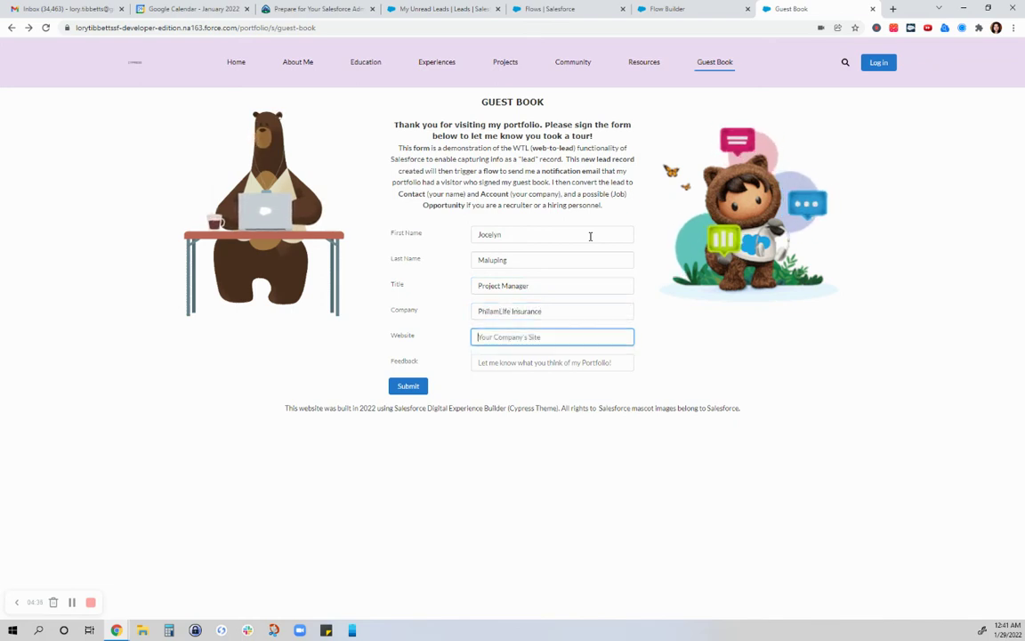
pyautogui.click(574, 362)
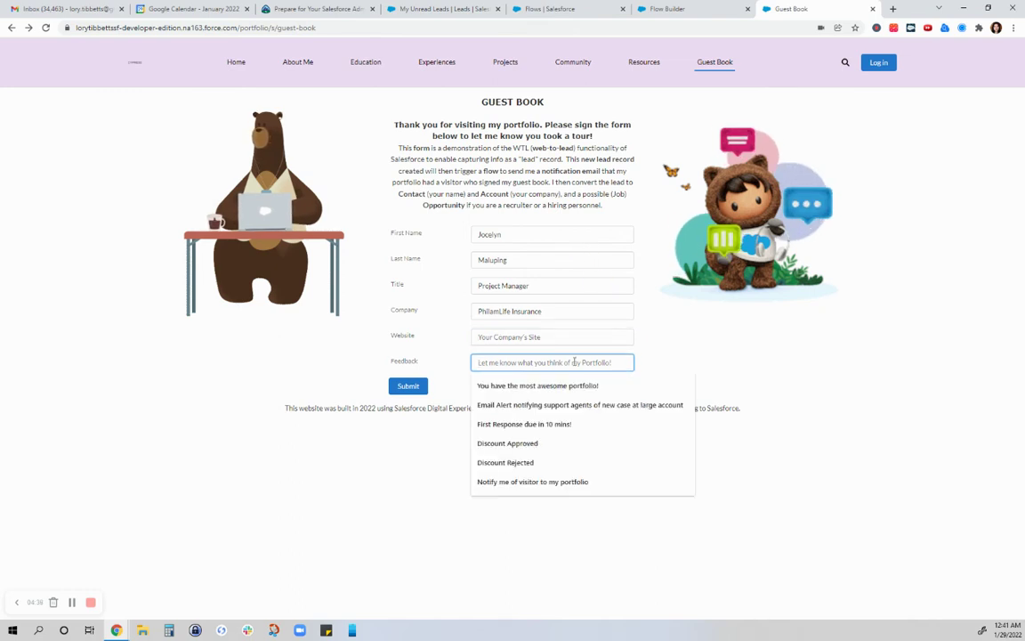
pyautogui.write('My siste')
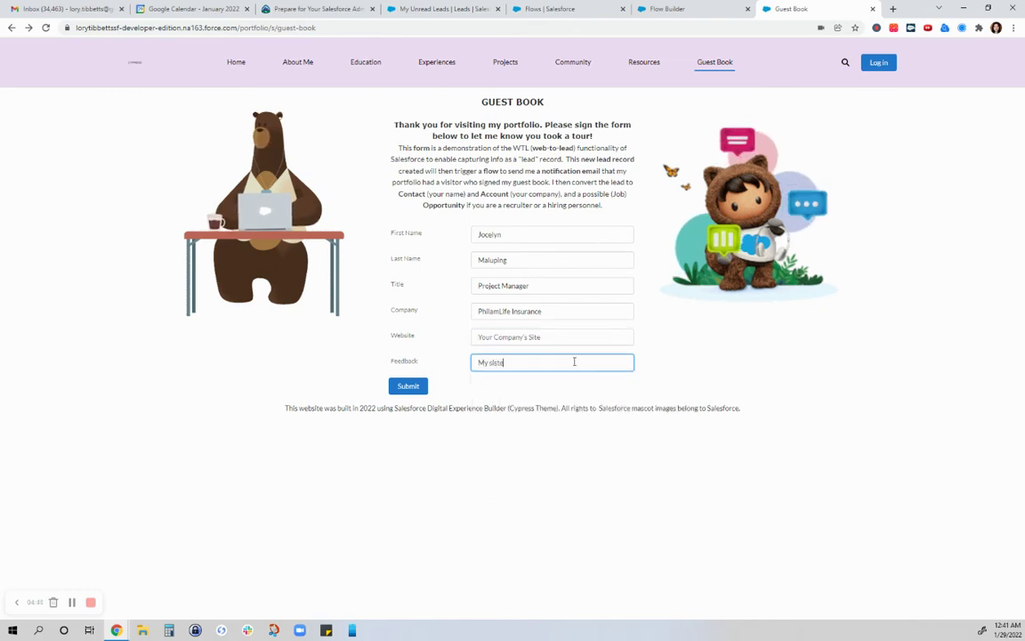
pyautogui.write('r rocks!')
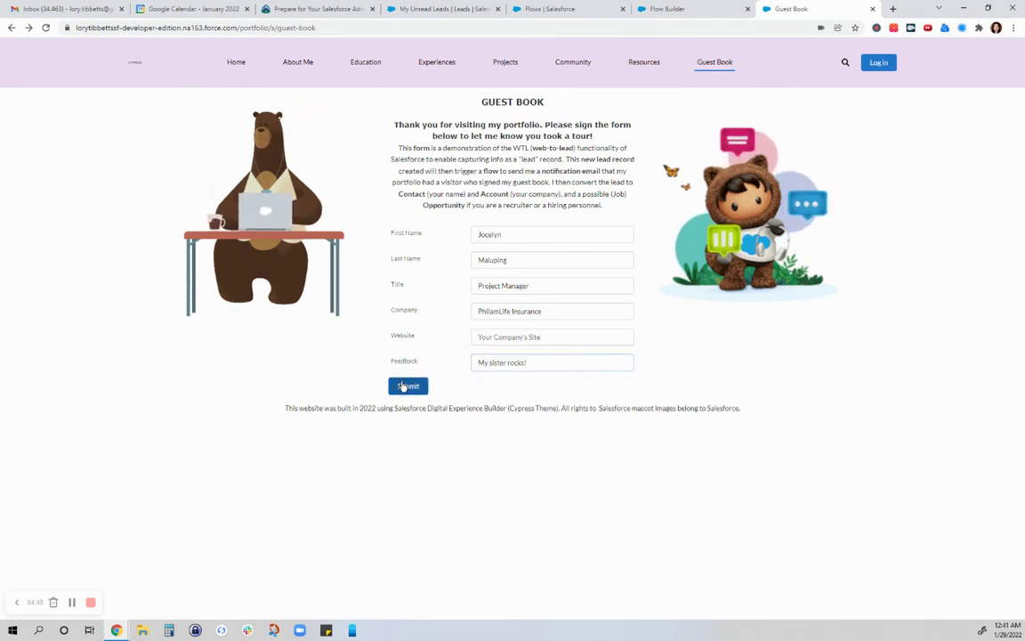
pyautogui.click(409, 386)
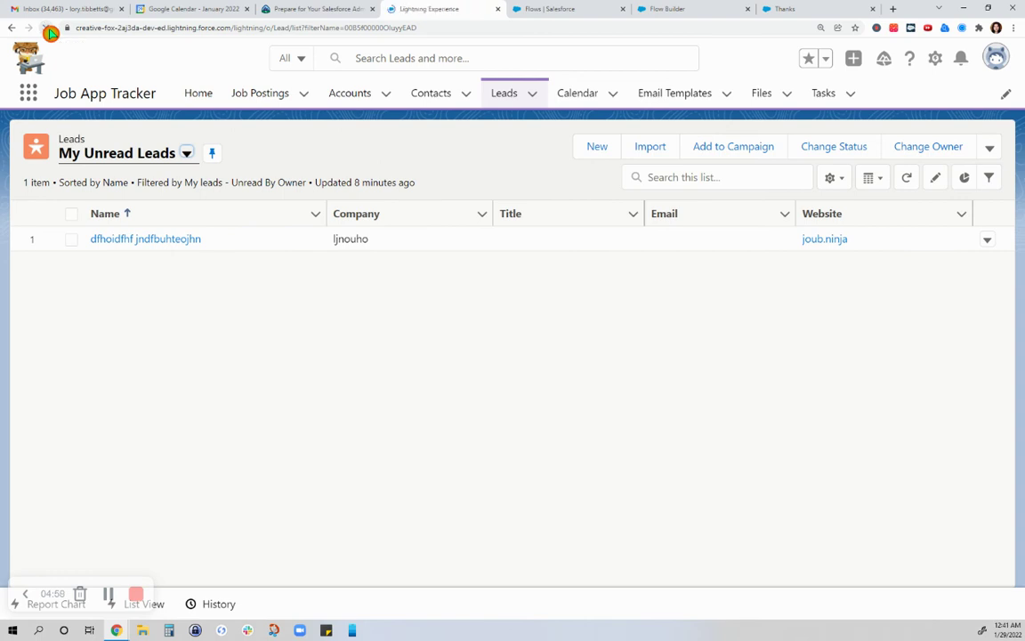
# Step: Check the thank-you page, then return to the Leads list
pyautogui.click(788, 14)
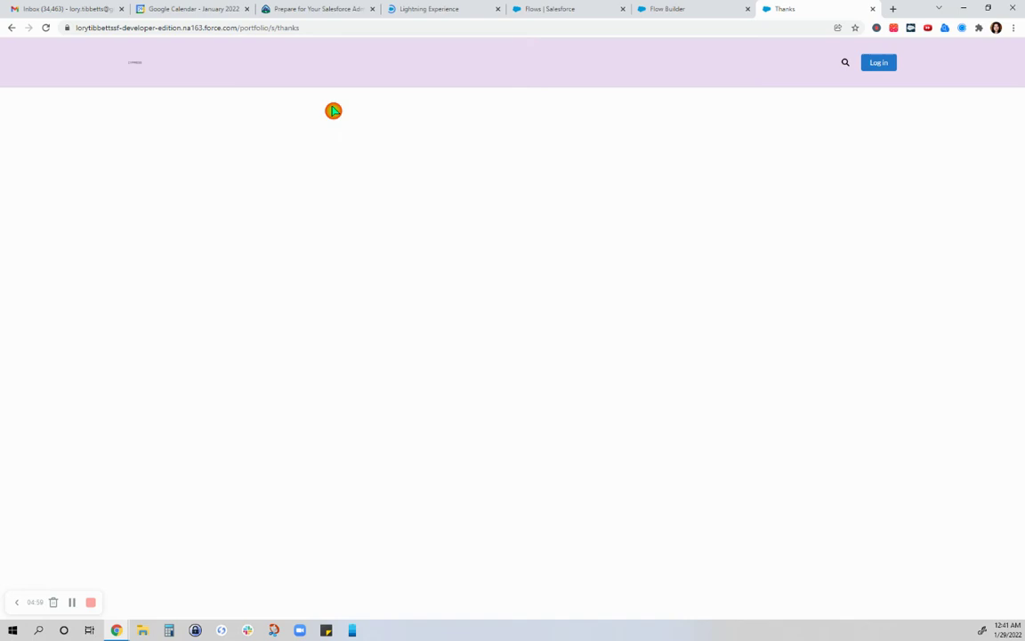
pyautogui.click(446, 13)
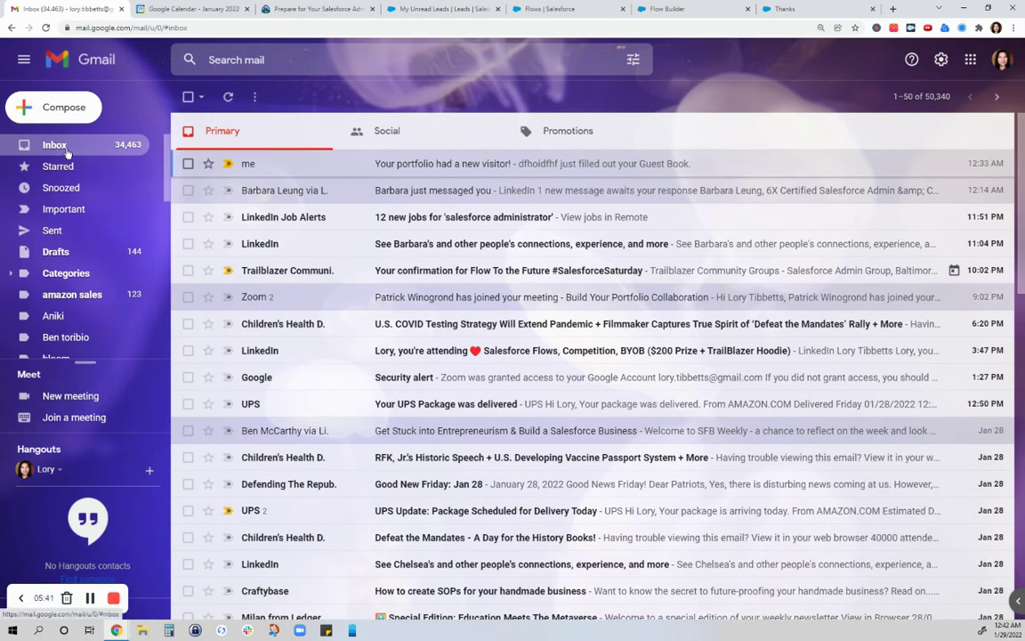
# Step: Refresh Gmail, open the 'Your portfolio had a new visitor!' email and mark it safe
pyautogui.click(57, 144)
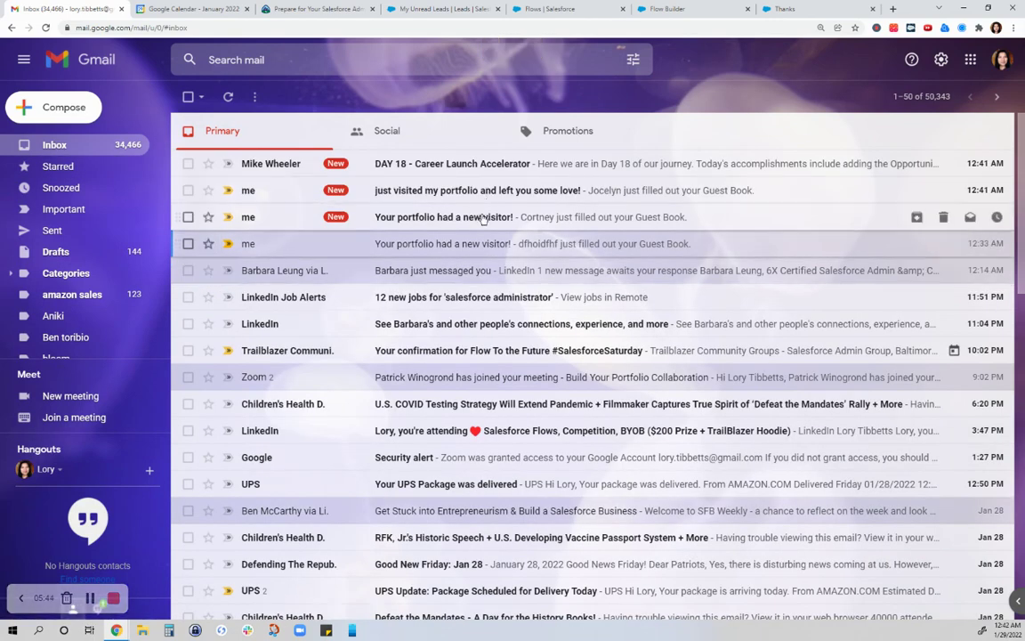
pyautogui.click(483, 217)
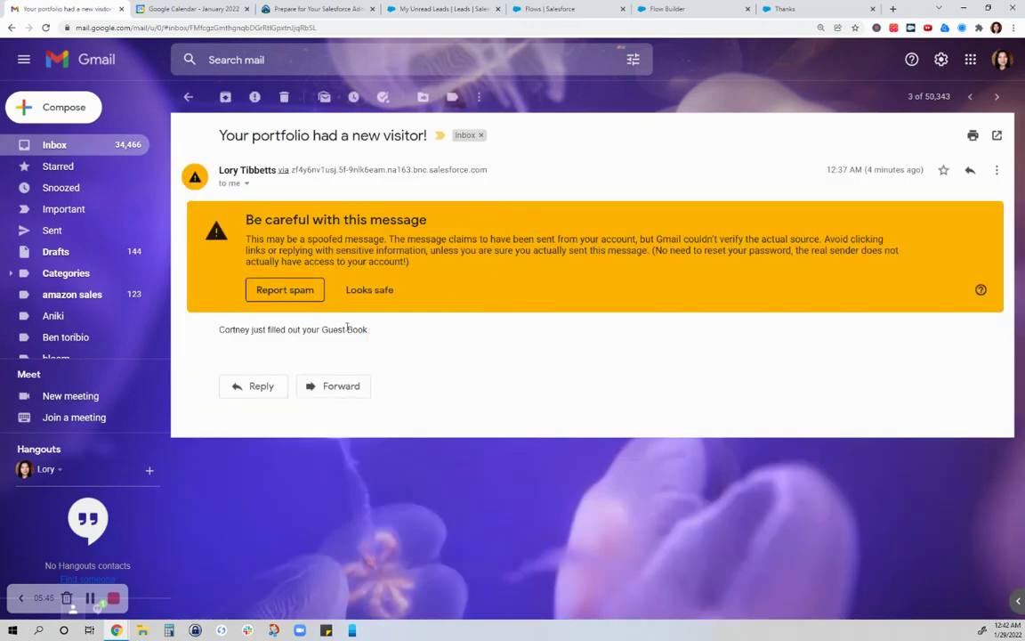
pyautogui.click(281, 377)
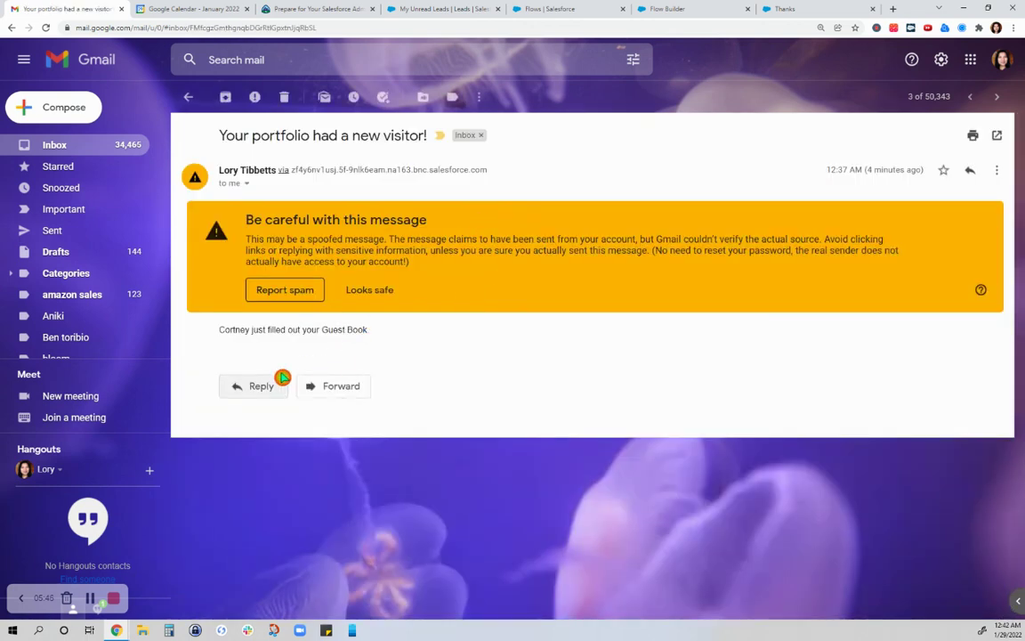
pyautogui.click(390, 295)
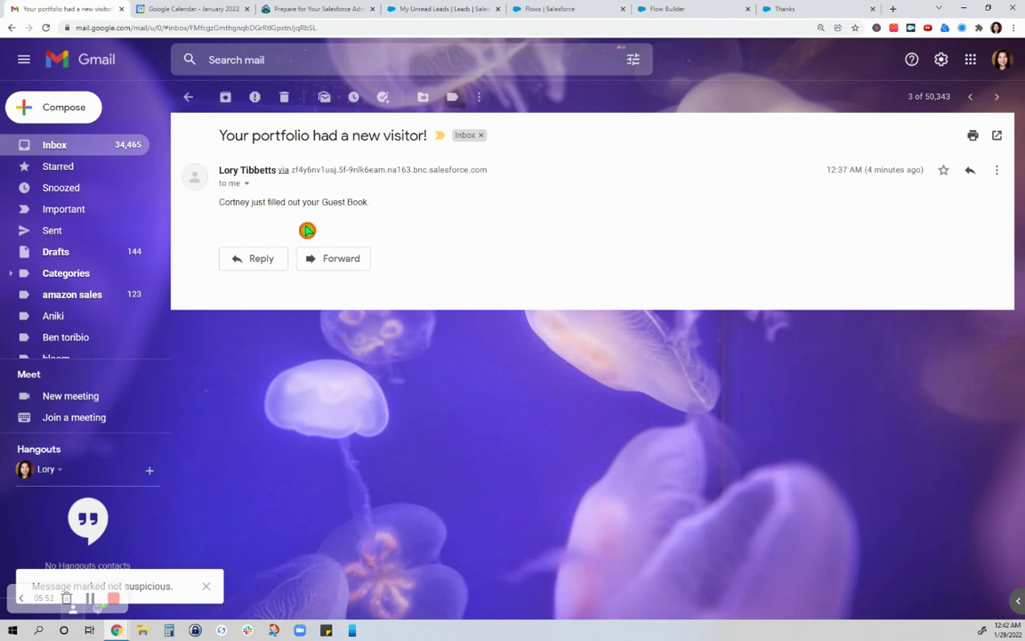
# Step: Read the 'just visited my portfolio and left you some love!' email, then return to Inbox
pyautogui.click(63, 146)
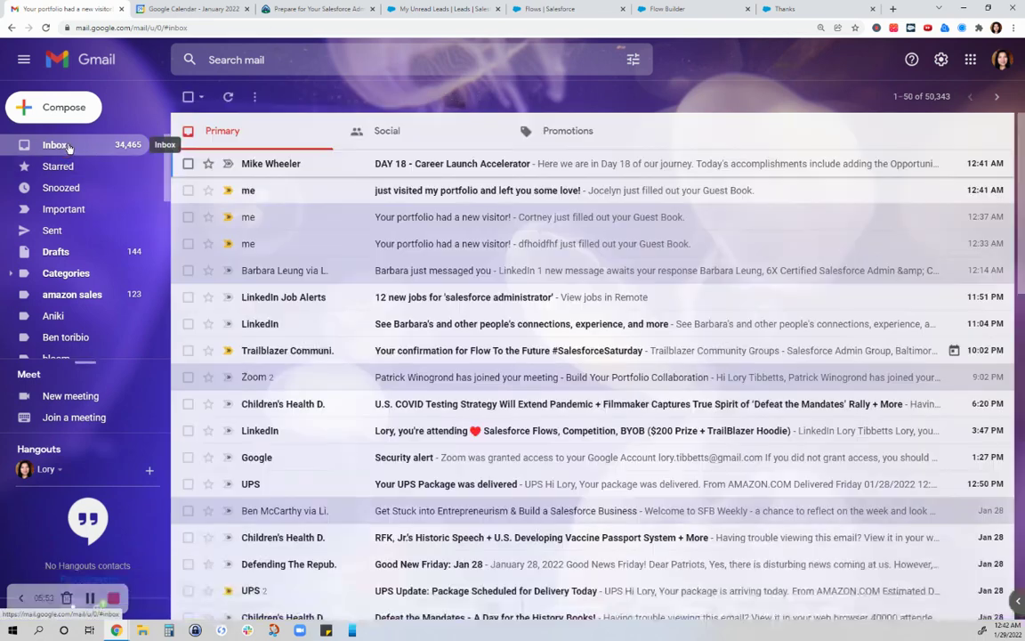
pyautogui.click(342, 188)
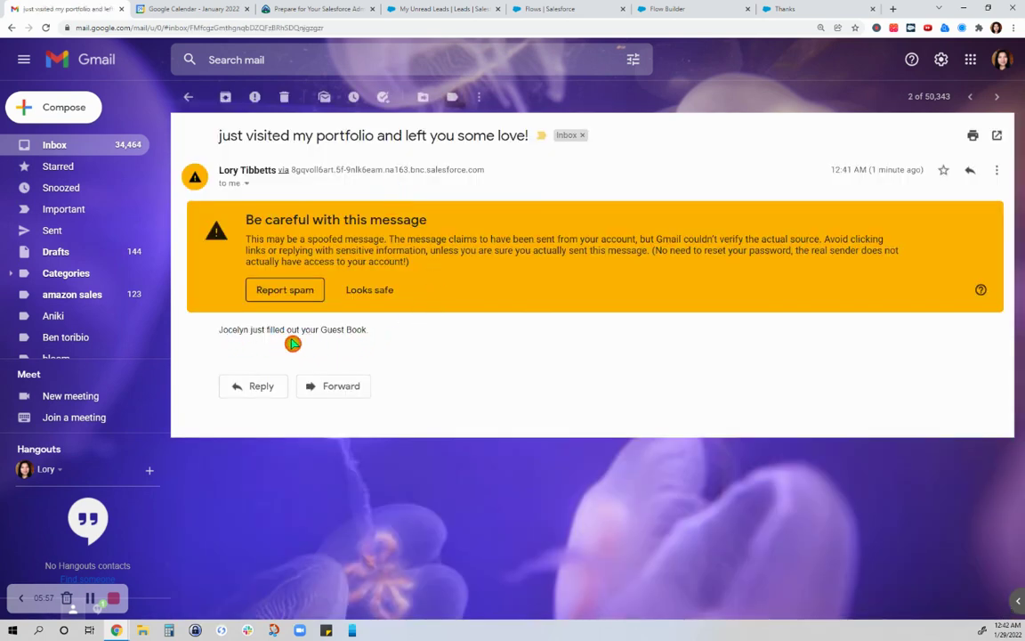
pyautogui.click(45, 141)
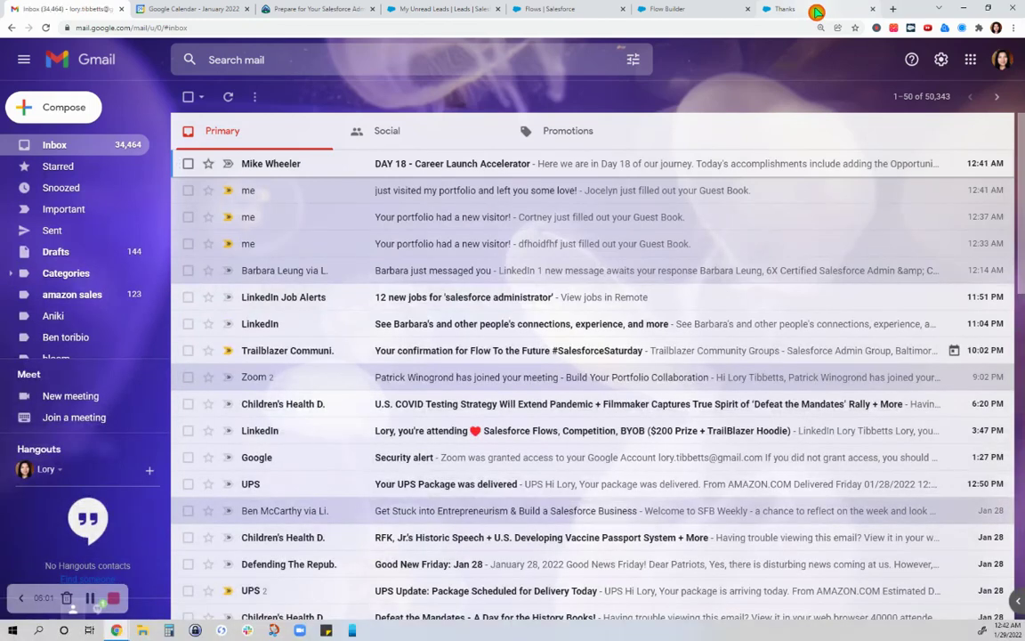
# Step: Show the 'Thank you for visiting! Please connect with me!' page again
pyautogui.click(816, 11)
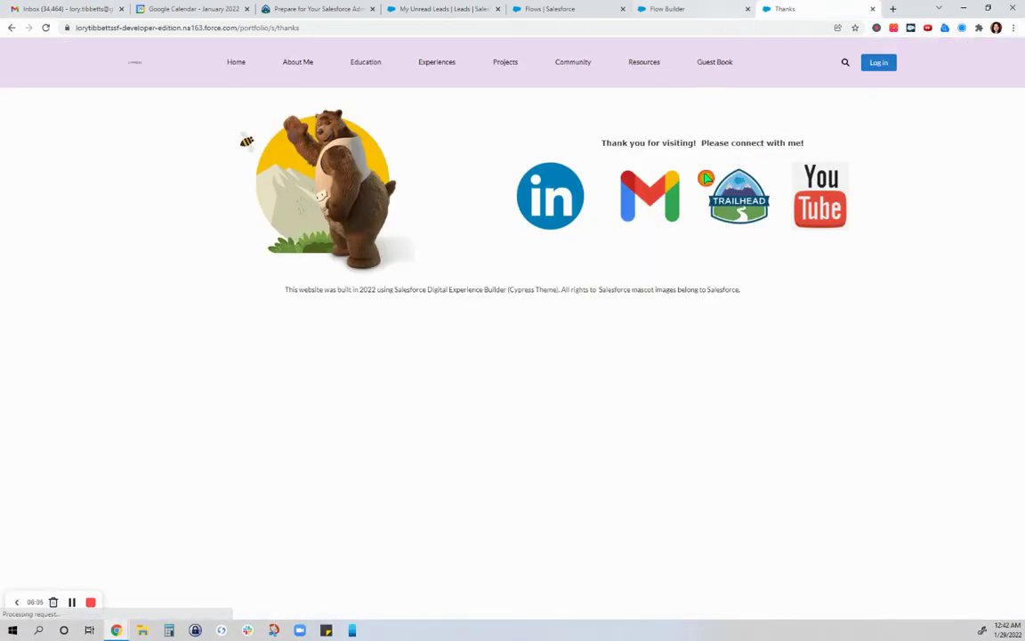